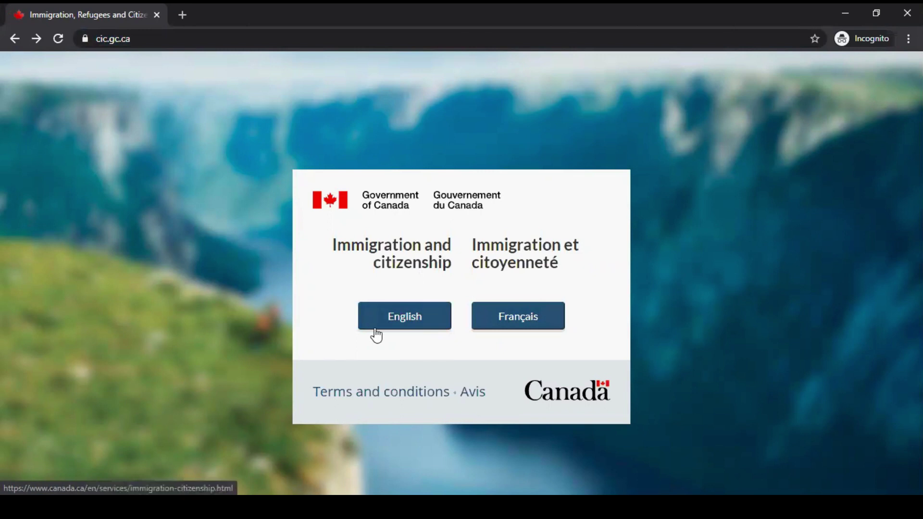
# Switch to the English site and go to 'Sign in or create an account to apply online'.
pyautogui.click(413, 325)
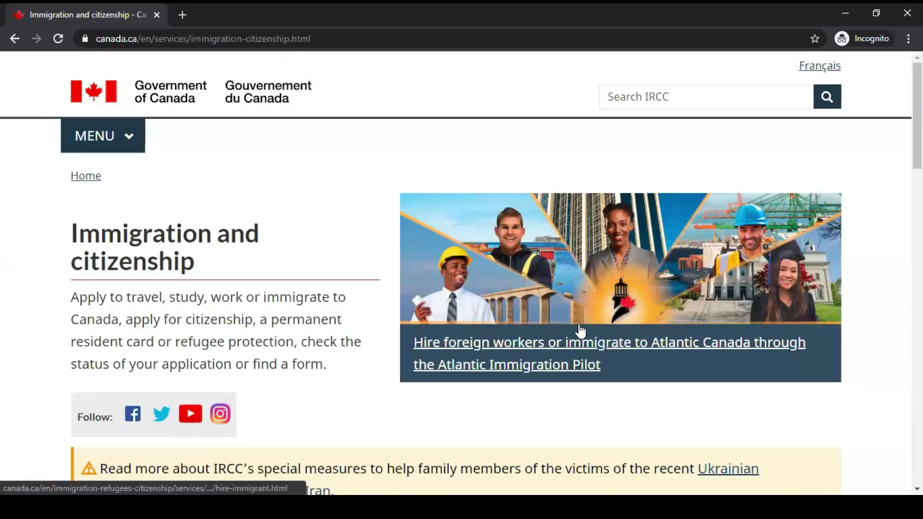
pyautogui.scroll(-3, 580, 330)
pyautogui.scroll(-1, 579, 330)
pyautogui.scroll(4, 579, 330)
pyautogui.scroll(-1, 627, 324)
pyautogui.scroll(-1, 626, 324)
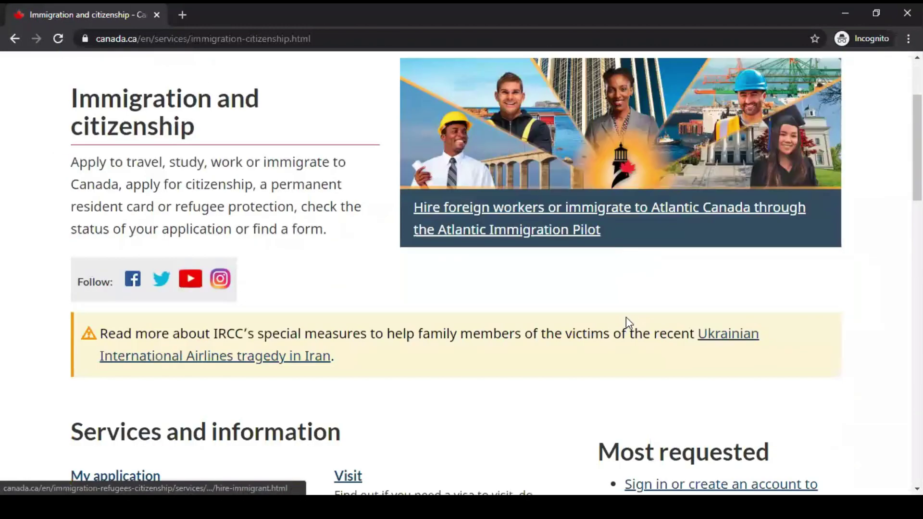
pyautogui.scroll(-3, 627, 323)
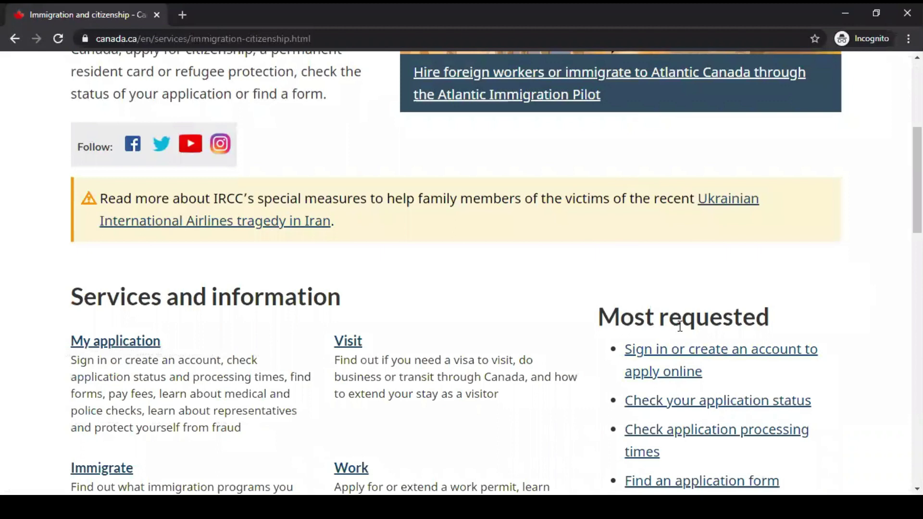
pyautogui.click(699, 356)
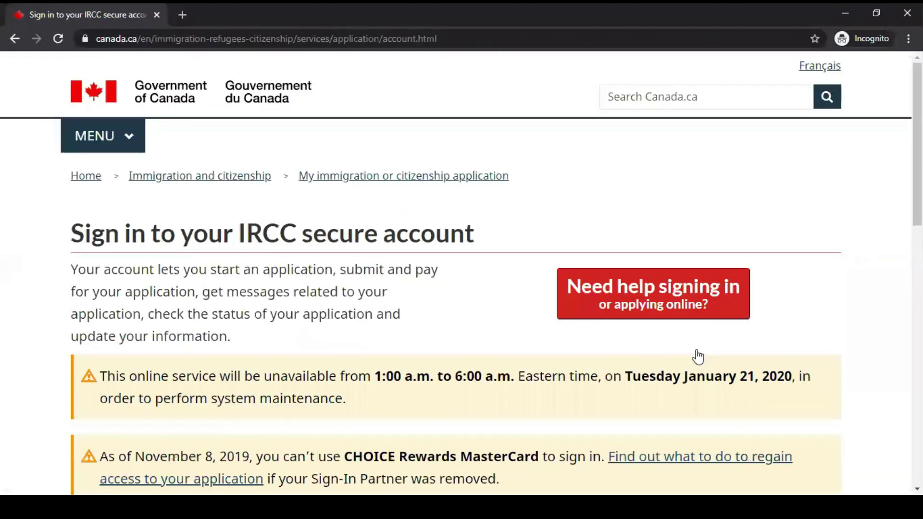
pyautogui.scroll(-6, 698, 357)
pyautogui.scroll(-4, 699, 356)
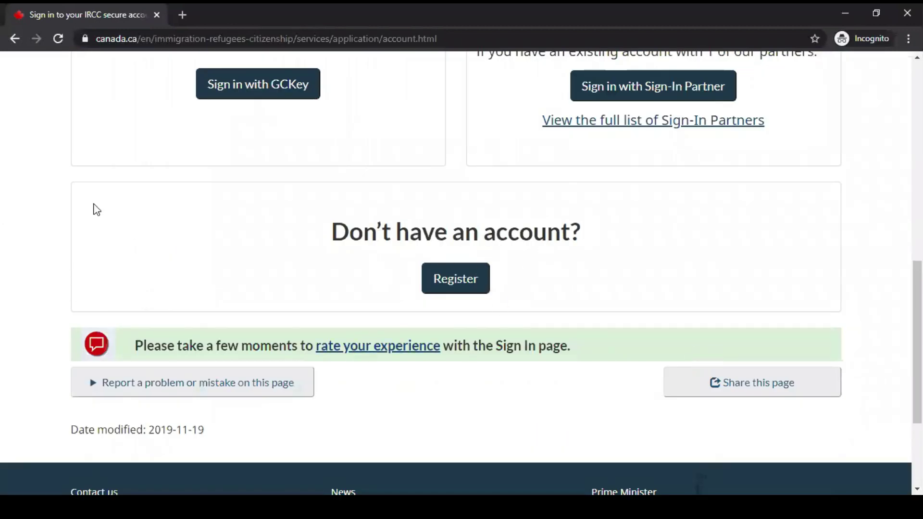
# Open the Register page and review the GCKey and Sign-In Partner options, scrolling to the GCKey steps.
pyautogui.click(450, 286)
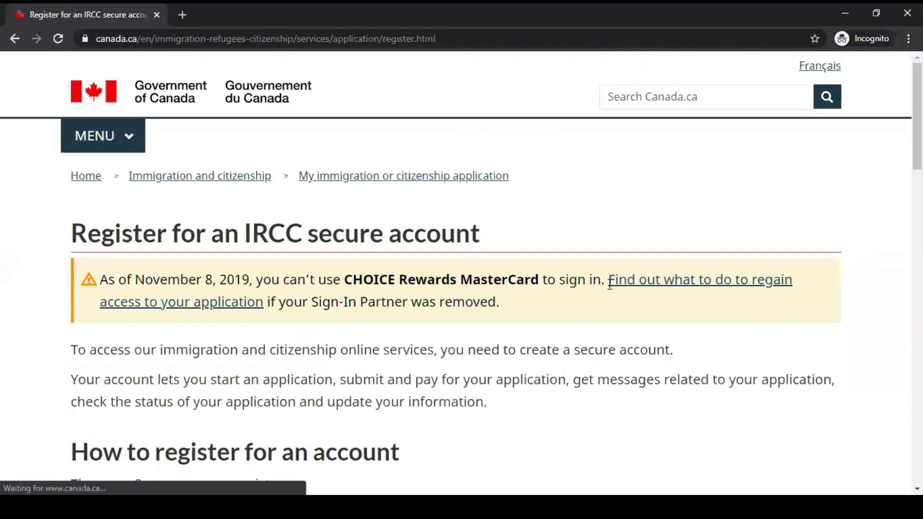
pyautogui.scroll(-3, 654, 336)
pyautogui.scroll(-3, 654, 337)
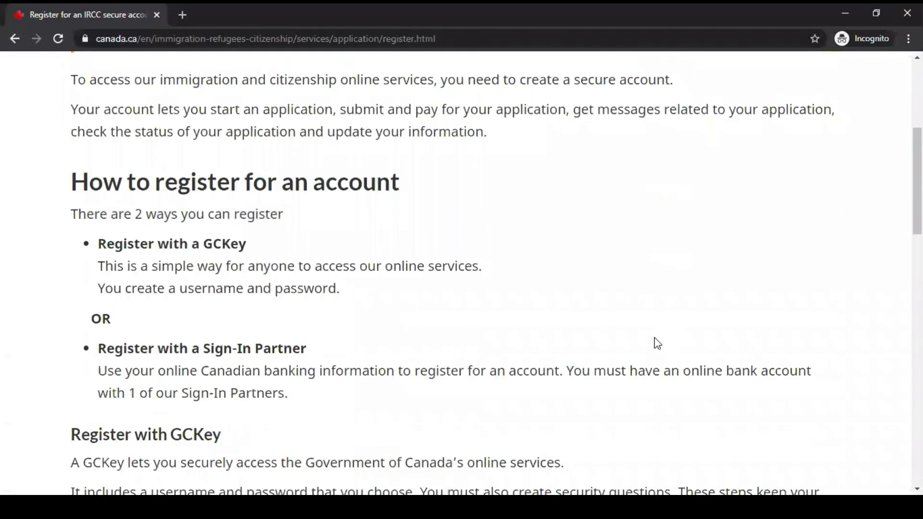
pyautogui.scroll(-2, 654, 338)
pyautogui.scroll(-8, 654, 338)
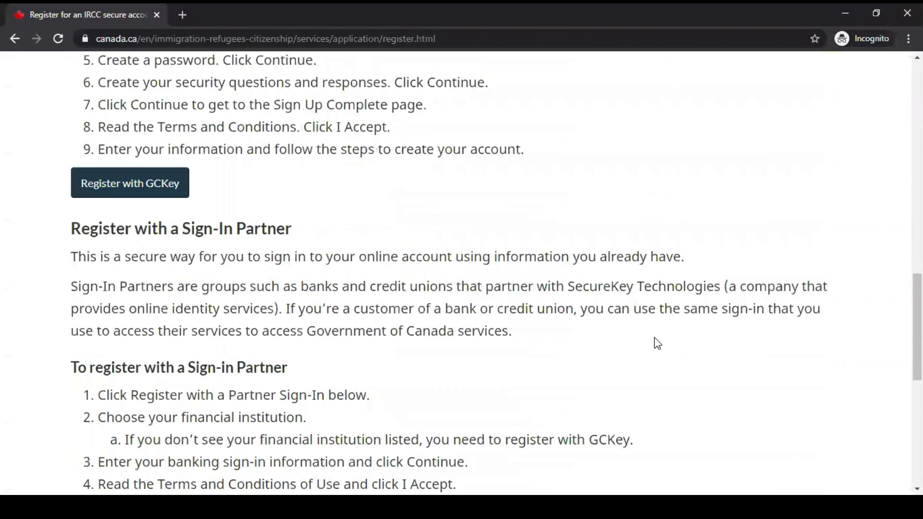
pyautogui.scroll(5, 480, 224)
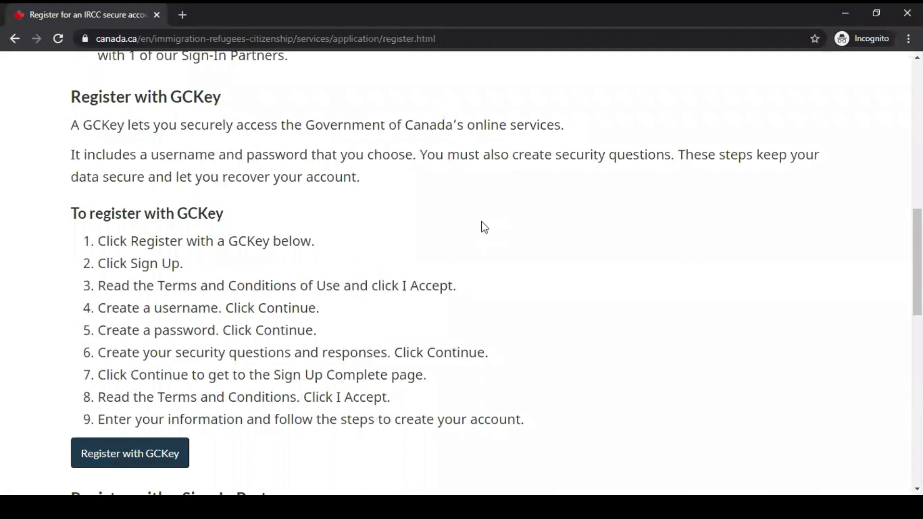
pyautogui.scroll(4, 483, 225)
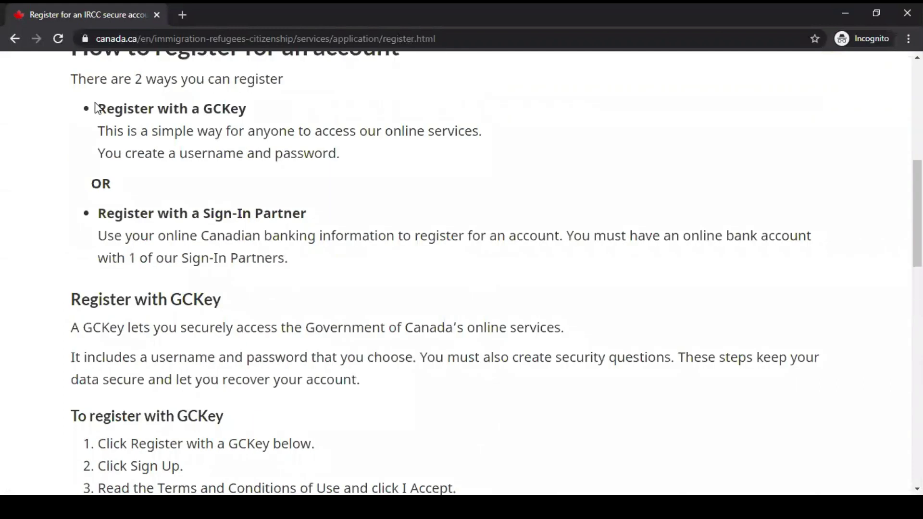
pyautogui.moveTo(98, 107); pyautogui.dragTo(250, 115)
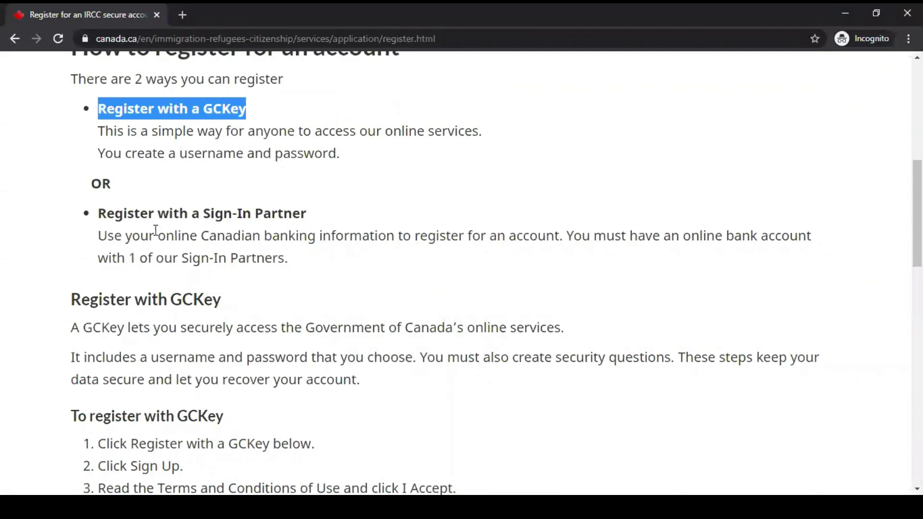
pyautogui.moveTo(103, 216); pyautogui.dragTo(358, 215)
pyautogui.click(358, 212)
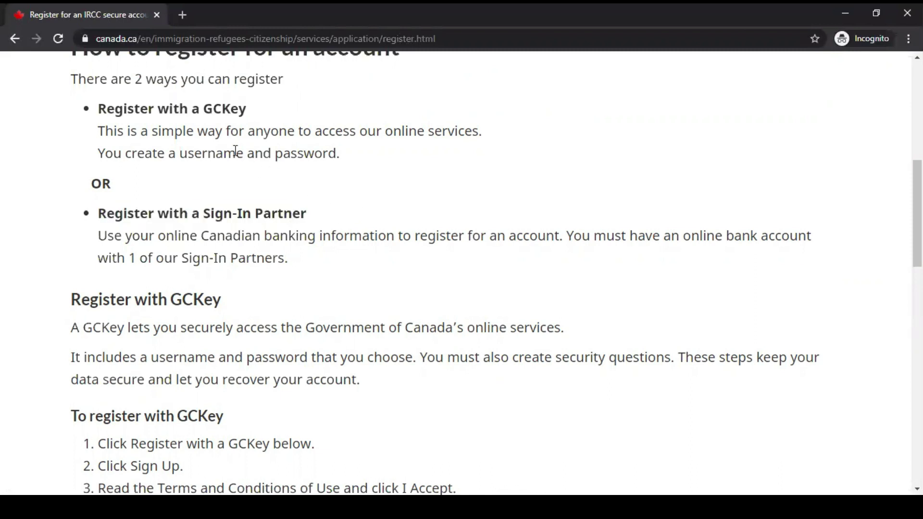
pyautogui.moveTo(97, 108); pyautogui.dragTo(106, 109)
pyautogui.scroll(-5, 353, 260)
pyautogui.scroll(-1, 354, 262)
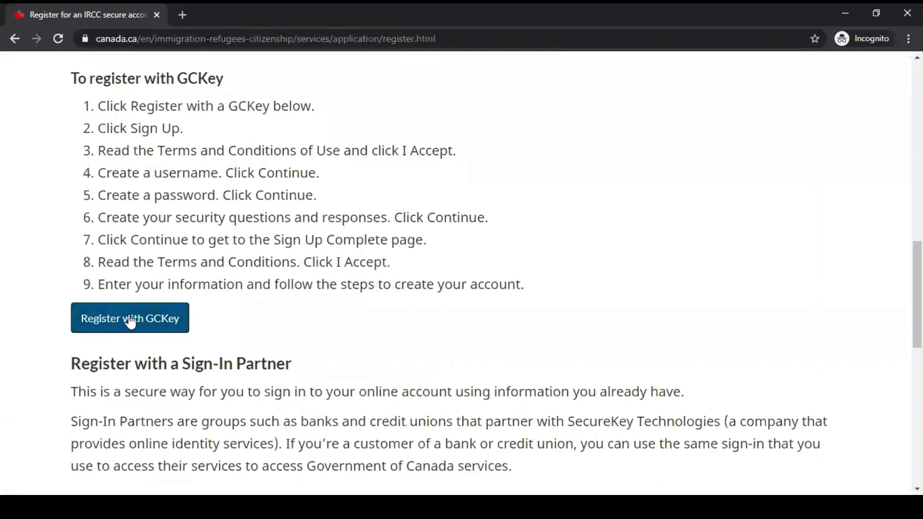
# Start GCKey registration with Sign Up and accept the GCKey terms of use.
pyautogui.click(164, 324)
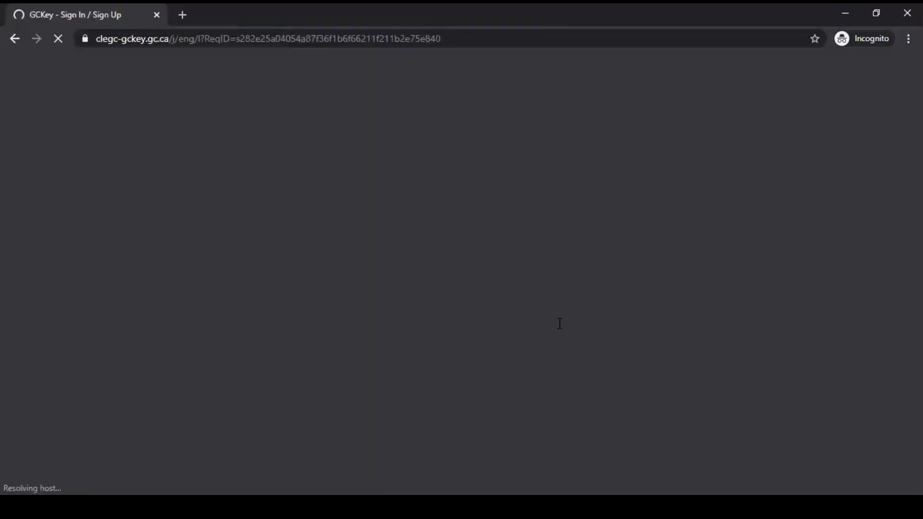
pyautogui.scroll(-1, 591, 338)
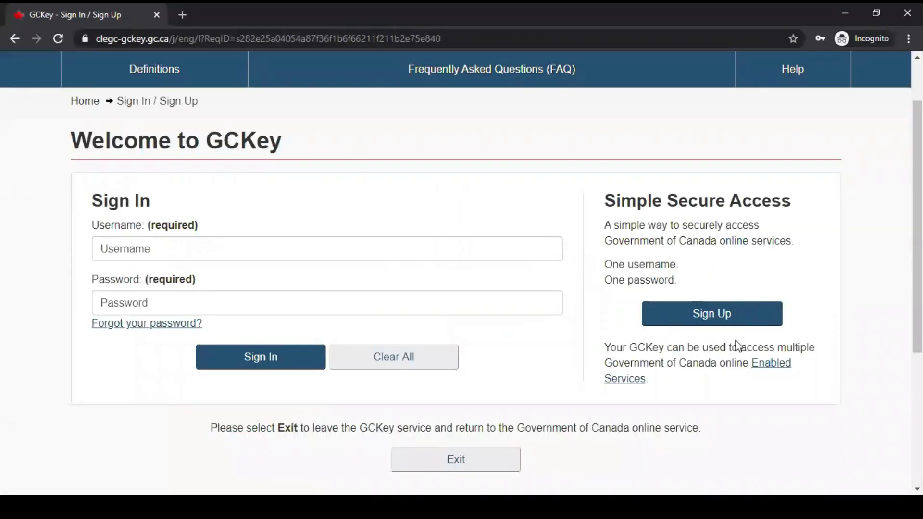
pyautogui.click(726, 320)
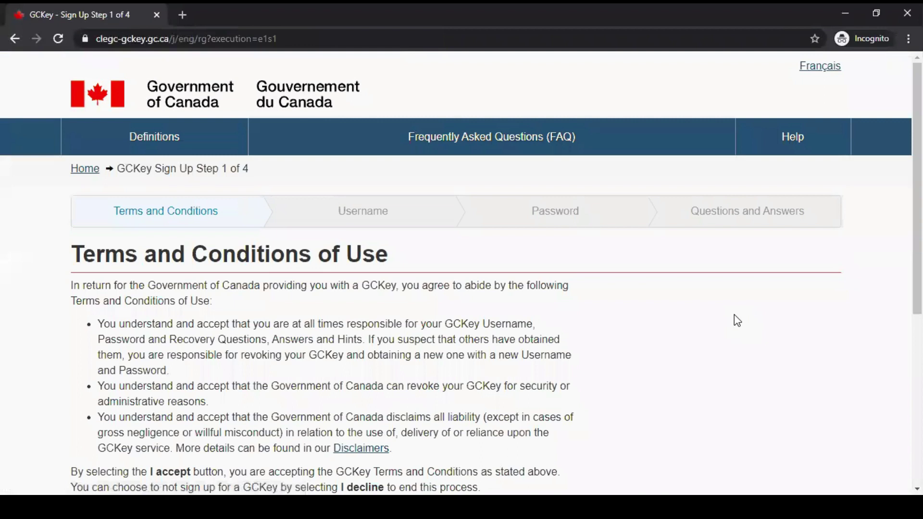
pyautogui.scroll(-4, 734, 315)
pyautogui.scroll(3, 710, 335)
pyautogui.scroll(-1, 710, 336)
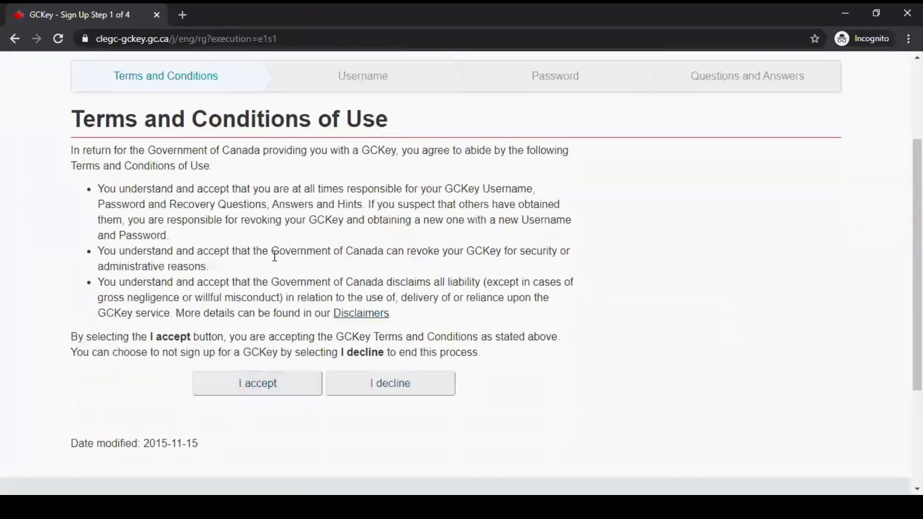
pyautogui.click(275, 392)
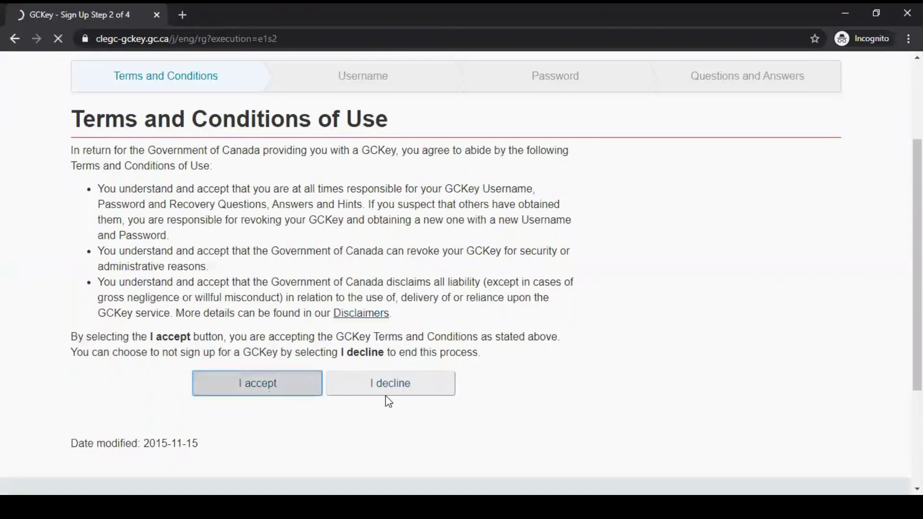
pyautogui.scroll(-3, 450, 372)
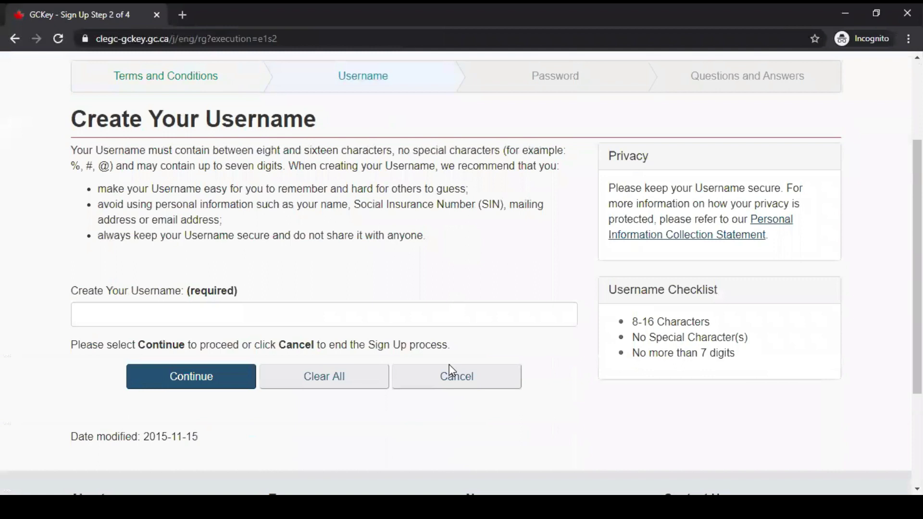
# Enter a new GCKey username and continue to the password step.
pyautogui.click(270, 318)
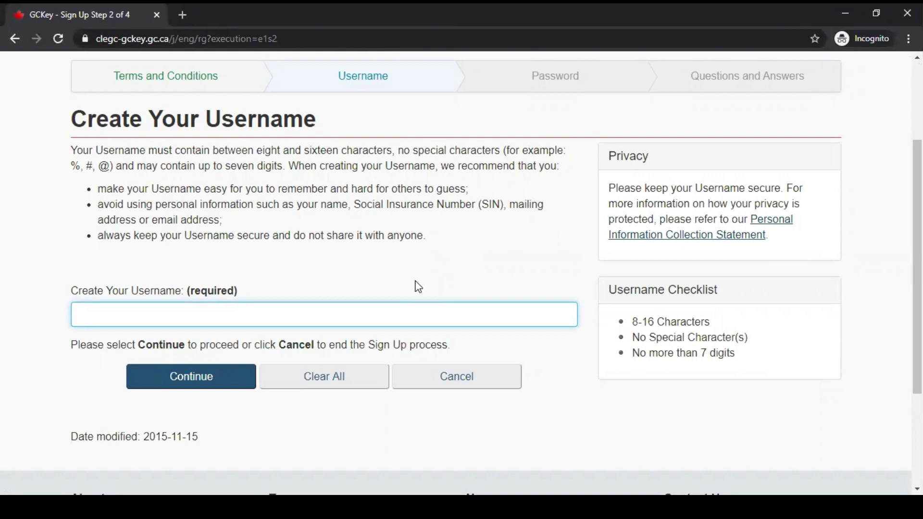
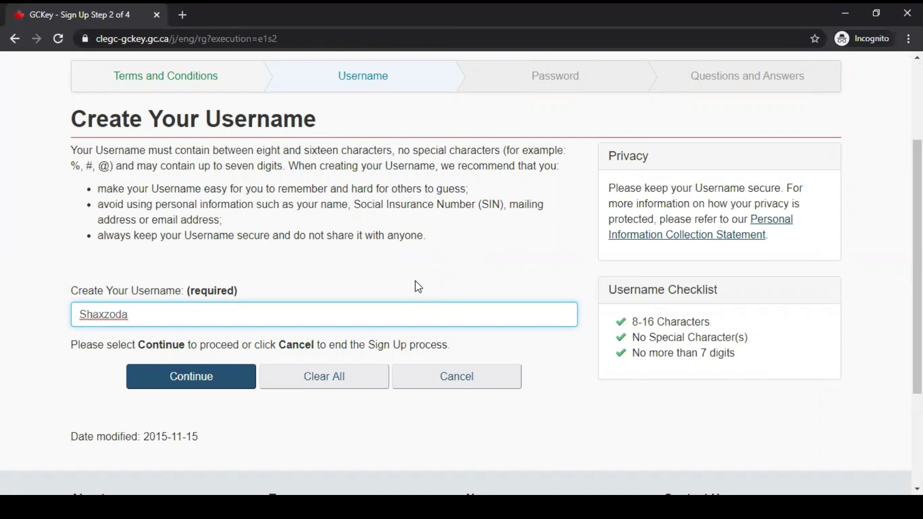
pyautogui.click(217, 383)
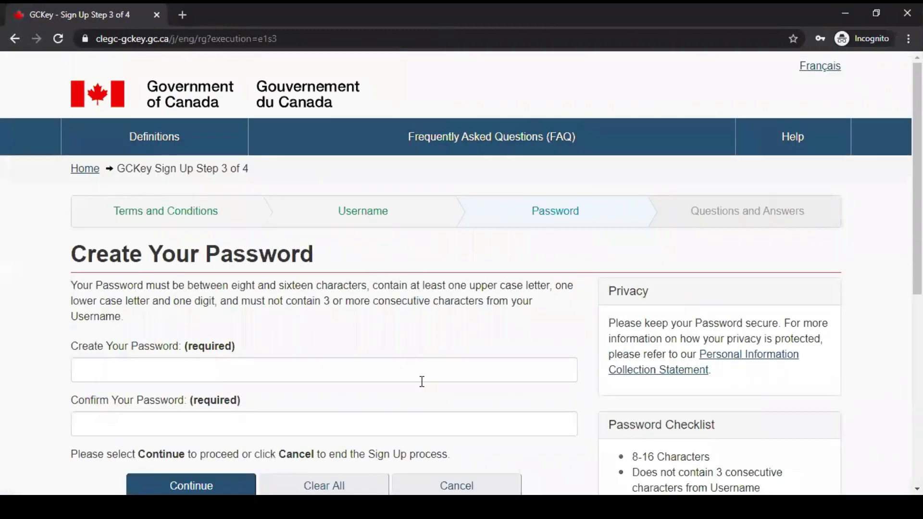
# Type the new account password in both password fields and submit it.
pyautogui.scroll(-1, 422, 382)
pyautogui.click(278, 304)
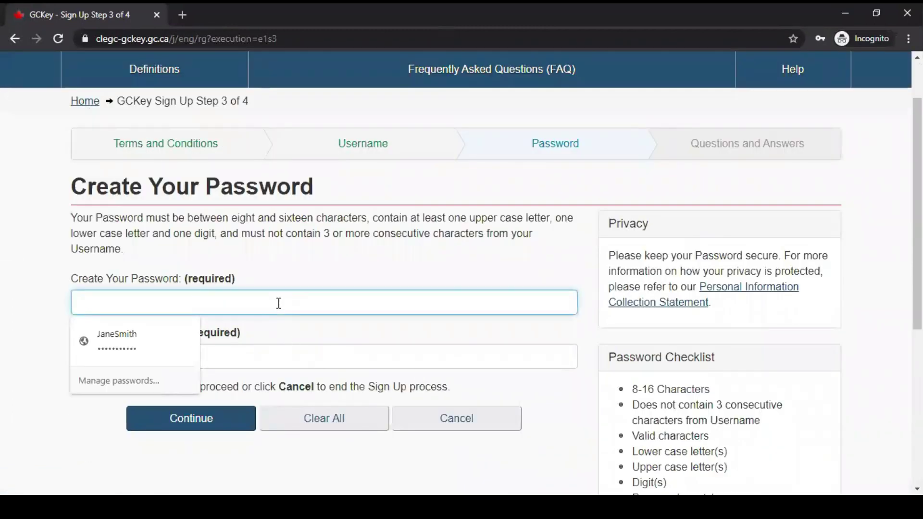
pyautogui.write('••')
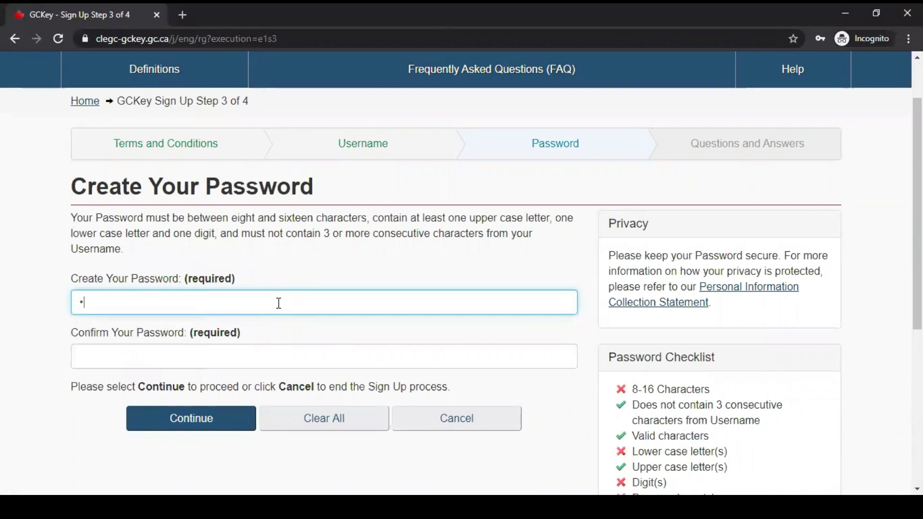
pyautogui.write('••••••••••')
pyautogui.click(250, 350)
pyautogui.write('•••••••')
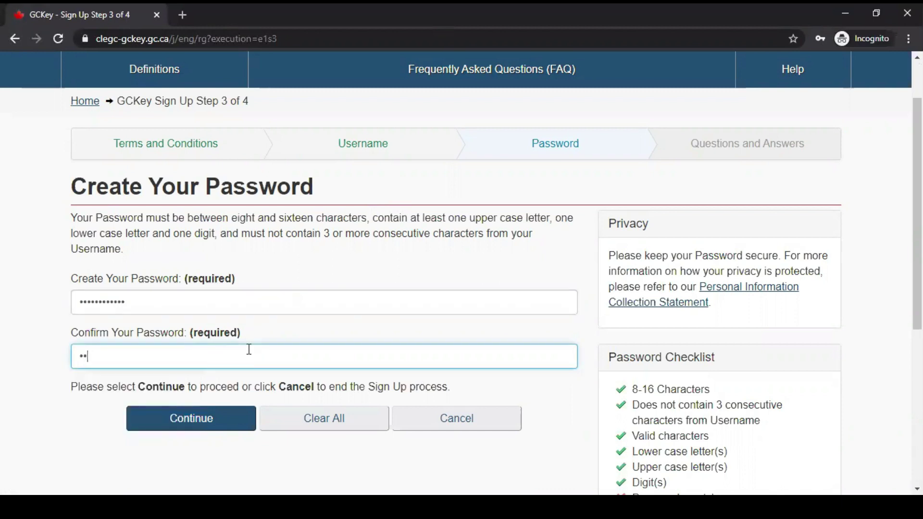
pyautogui.write('•••••')
pyautogui.click(200, 425)
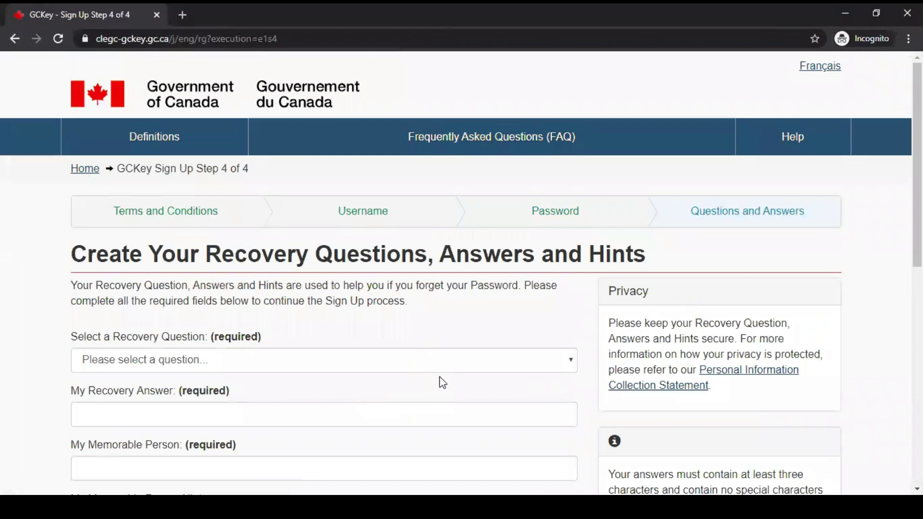
# Pick 'What was my favourite subject in school?' from the recovery question dropdown with the keyboard.
pyautogui.scroll(-3, 435, 382)
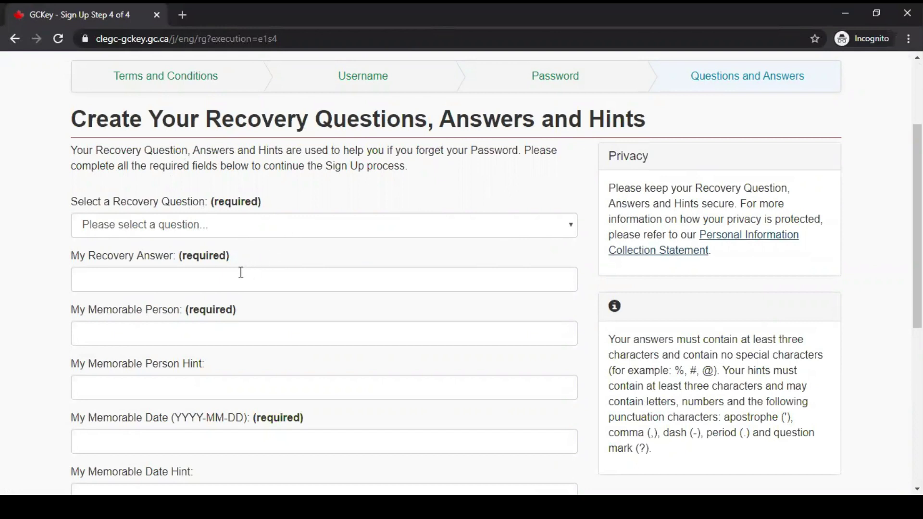
pyautogui.click(283, 228)
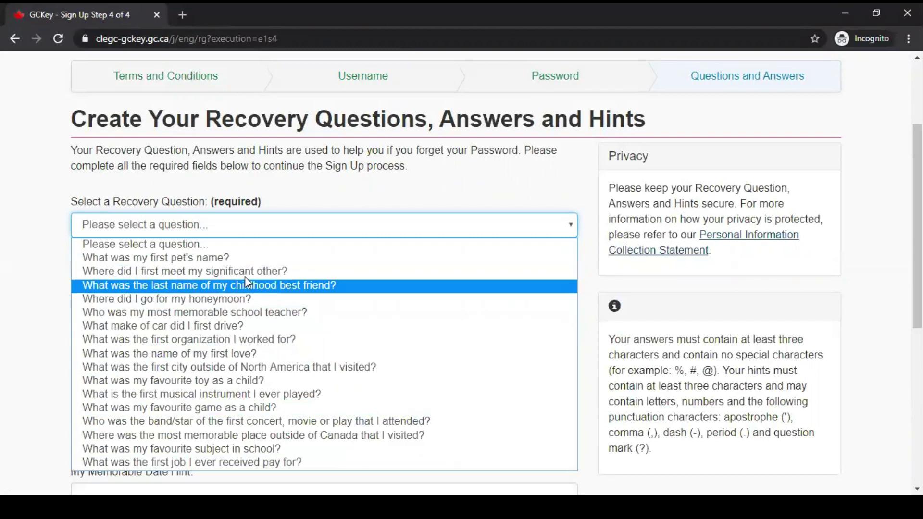
pyautogui.press('Down')
pyautogui.press('Down')
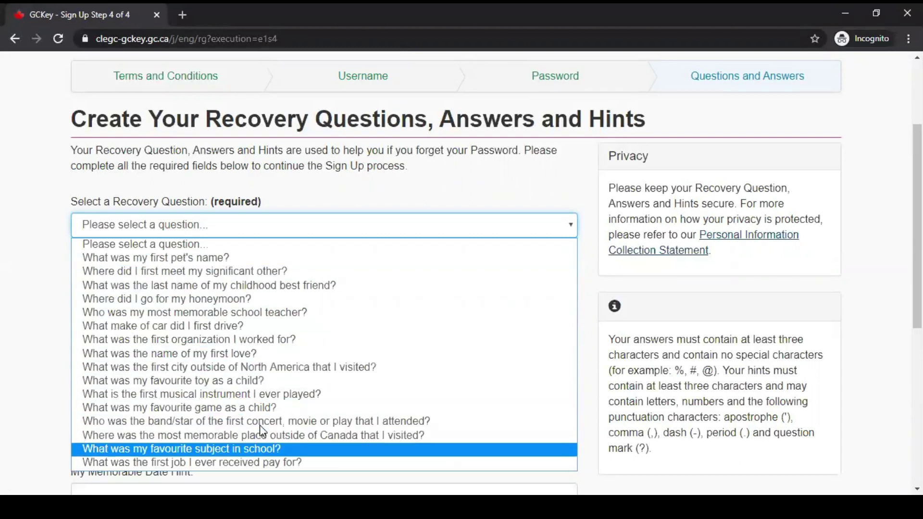
pyautogui.press('Return')
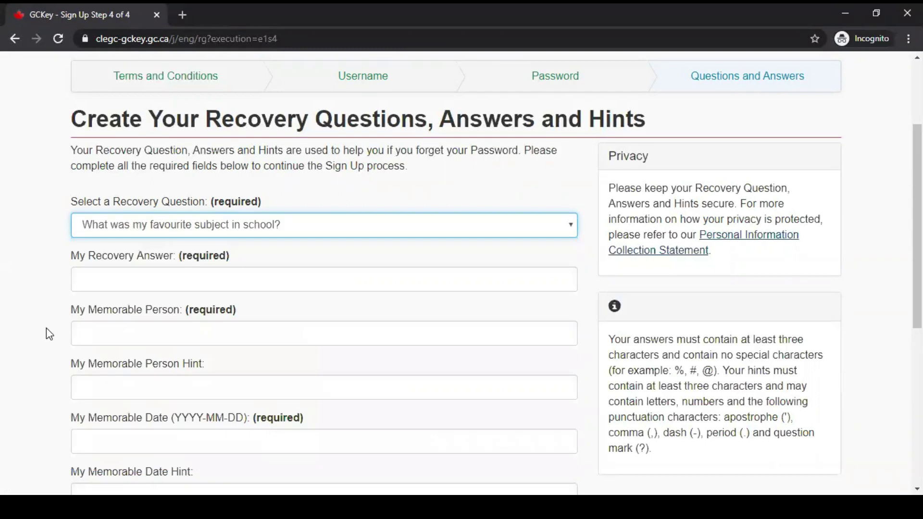
# Fill in the recovery answer, memorable person, memorable date and both hints.
pyautogui.click(106, 288)
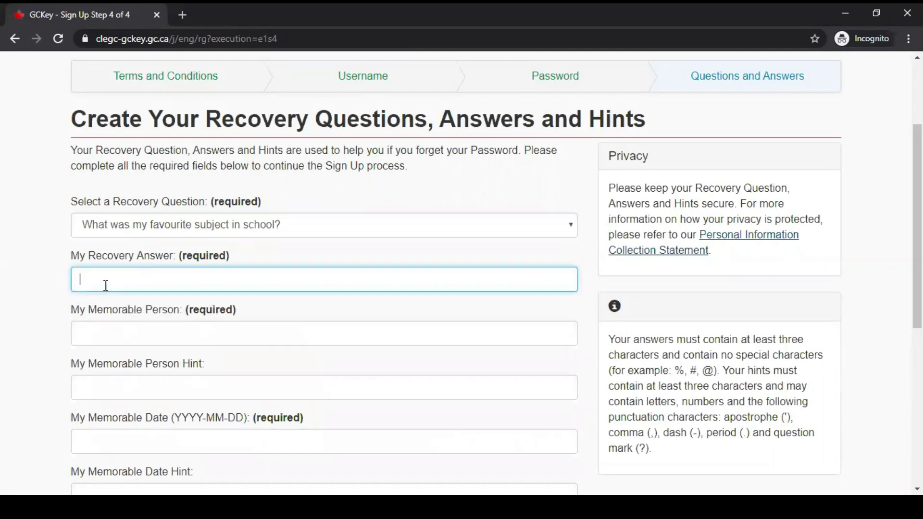
pyautogui.click(141, 336)
pyautogui.scroll(-2, 313, 356)
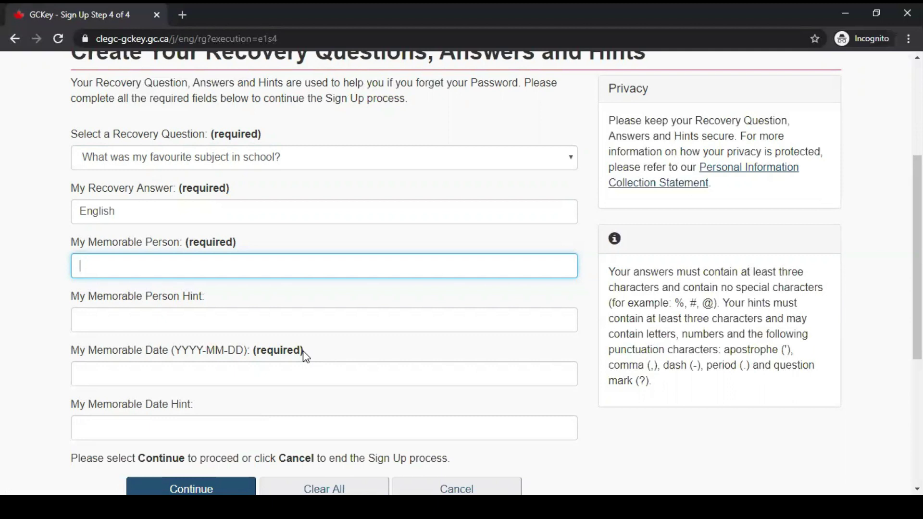
pyautogui.click(266, 328)
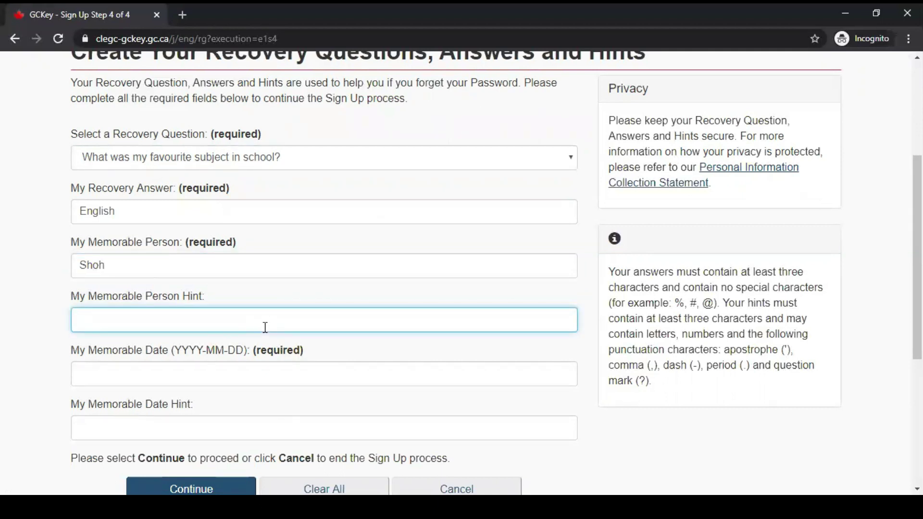
pyautogui.click(171, 375)
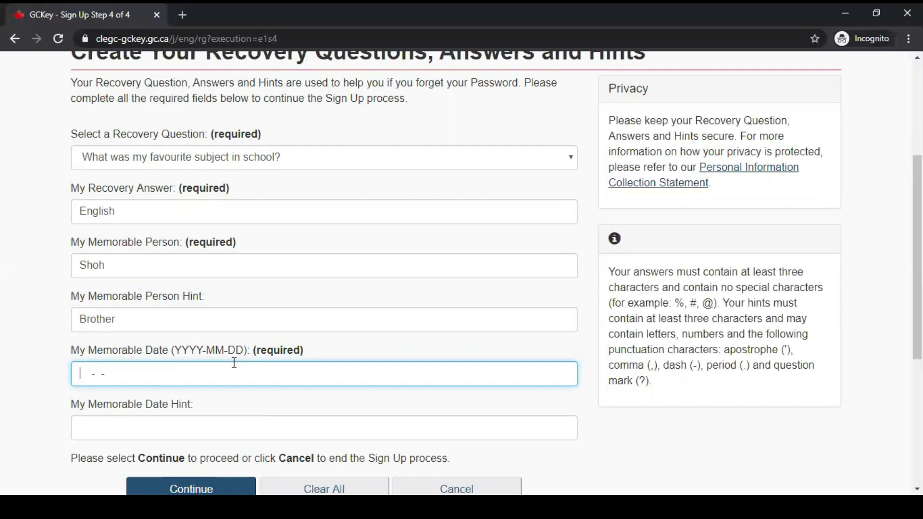
pyautogui.click(197, 426)
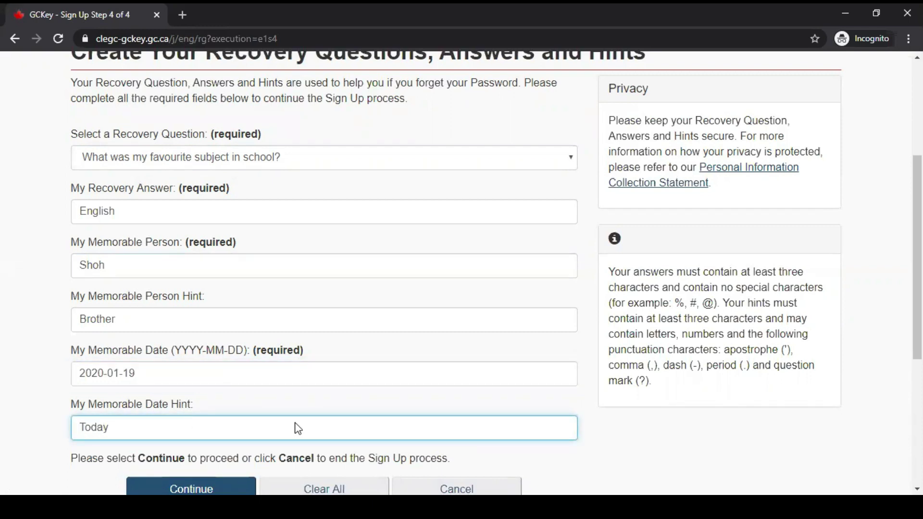
# Finish GCKey sign-up, return to IRCC and accept the IRCC terms and conditions.
pyautogui.scroll(-3, 298, 428)
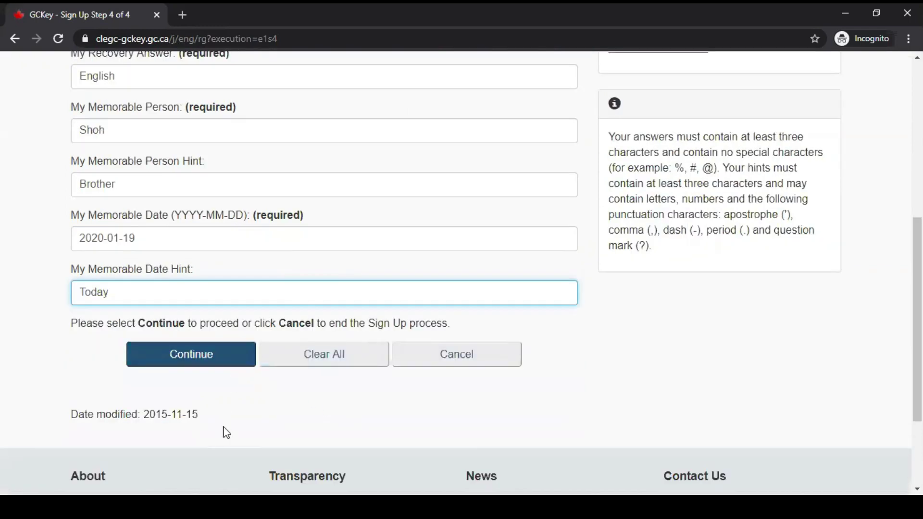
pyautogui.click(158, 369)
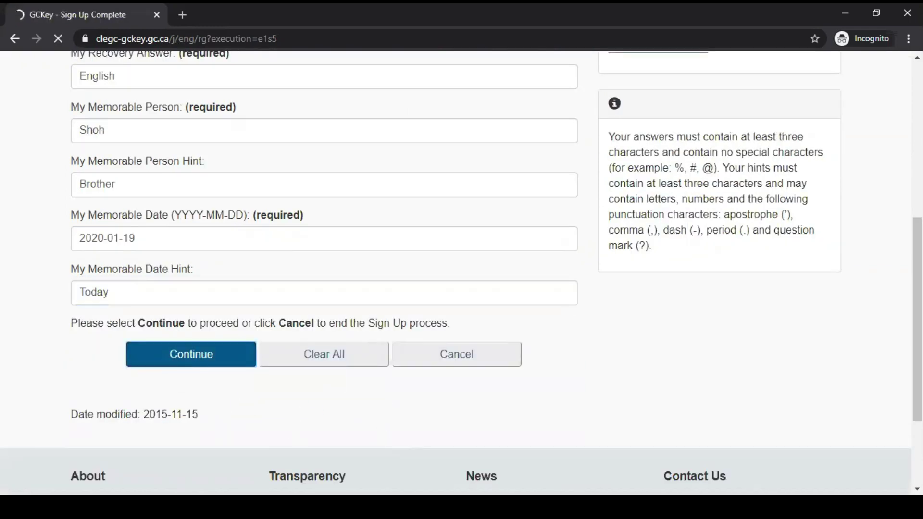
pyautogui.scroll(-3, 448, 371)
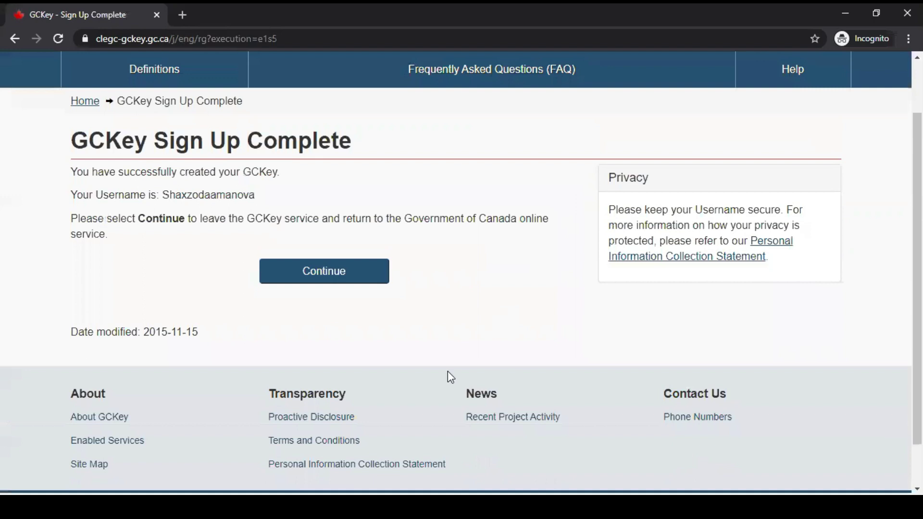
pyautogui.click(316, 275)
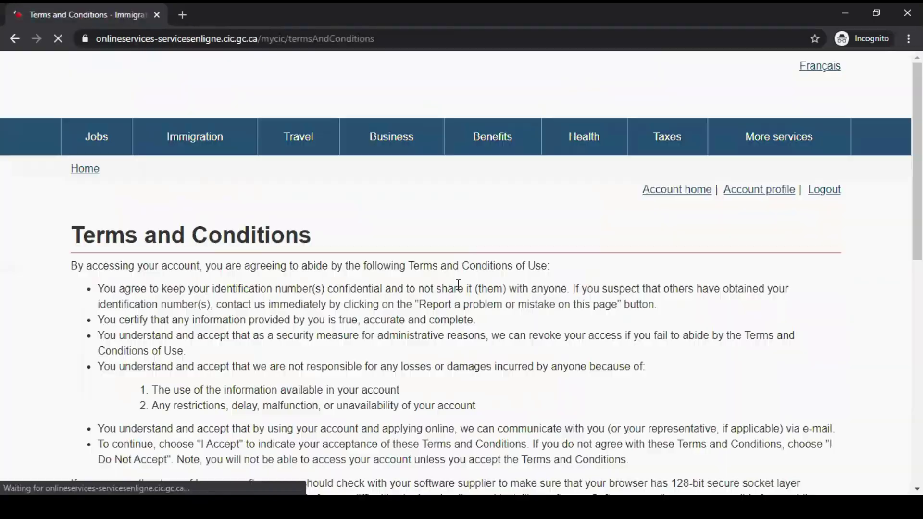
pyautogui.scroll(-5, 458, 288)
pyautogui.click(114, 297)
# Enter the given name, last name and e-mail address, keep English notifications, and submit.
pyautogui.scroll(-2, 594, 325)
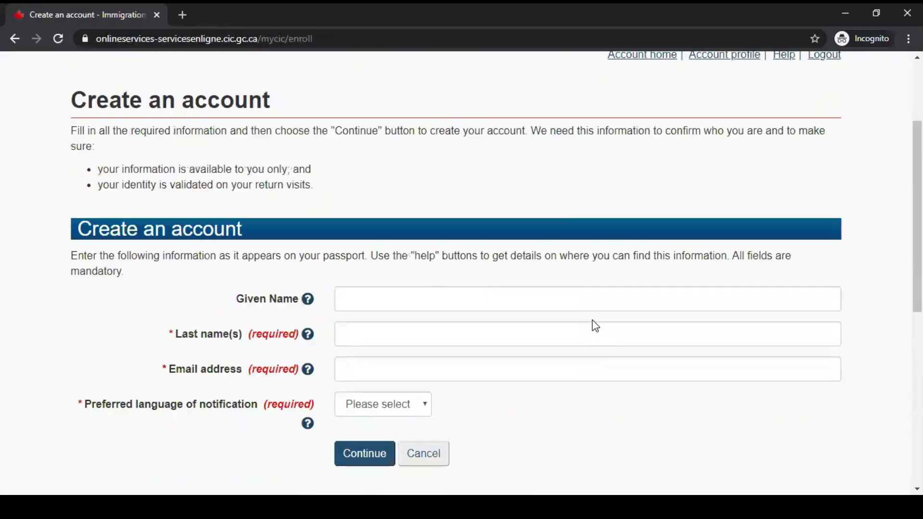
pyautogui.scroll(-1, 595, 326)
pyautogui.click(360, 230)
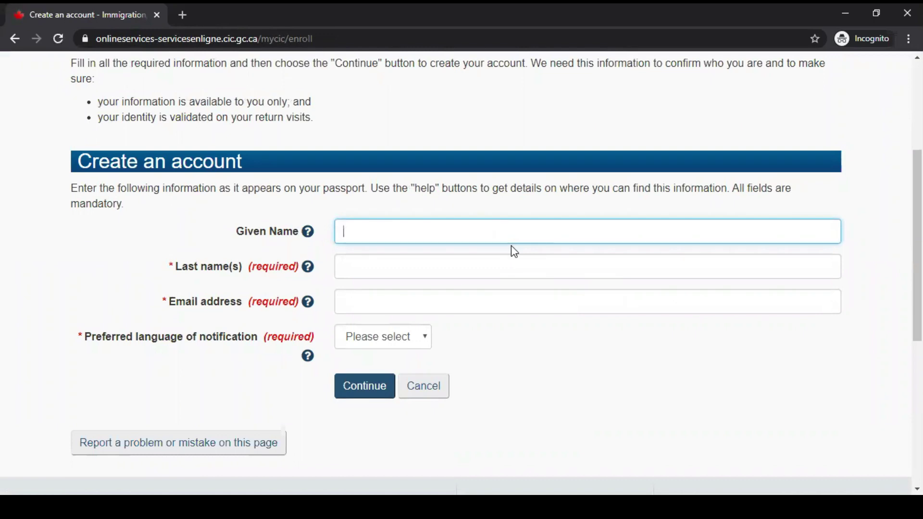
pyautogui.click(481, 271)
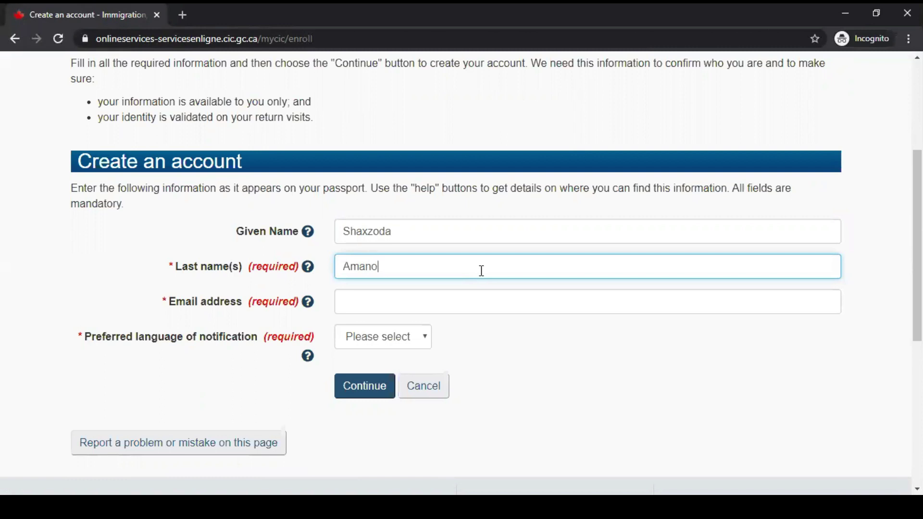
pyautogui.click(432, 303)
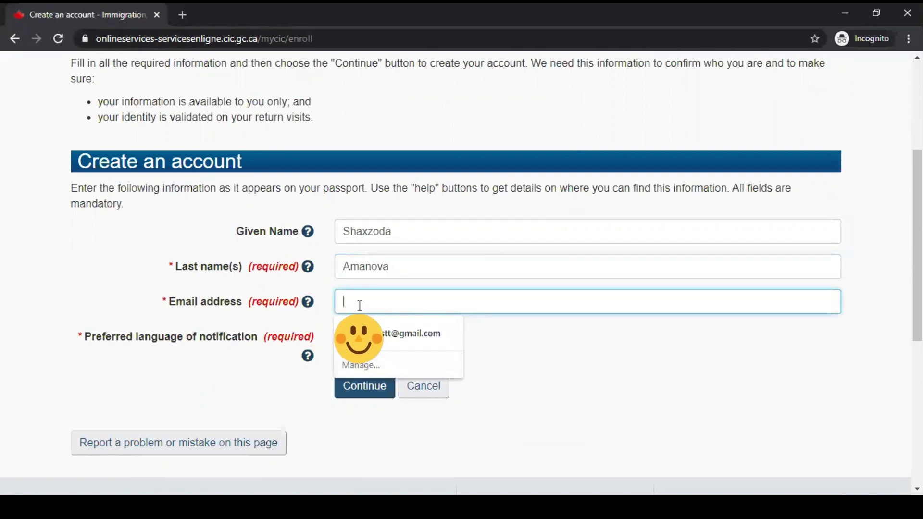
pyautogui.write('shaz')
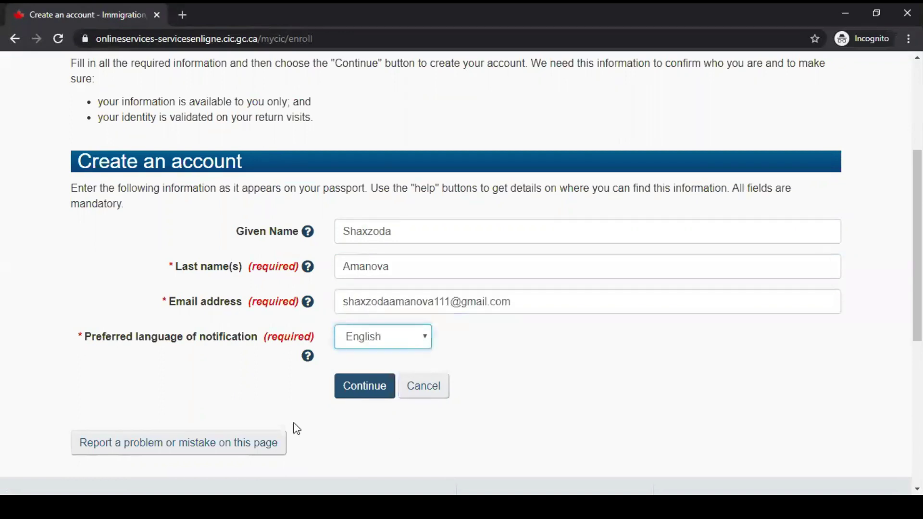
pyautogui.click(405, 328)
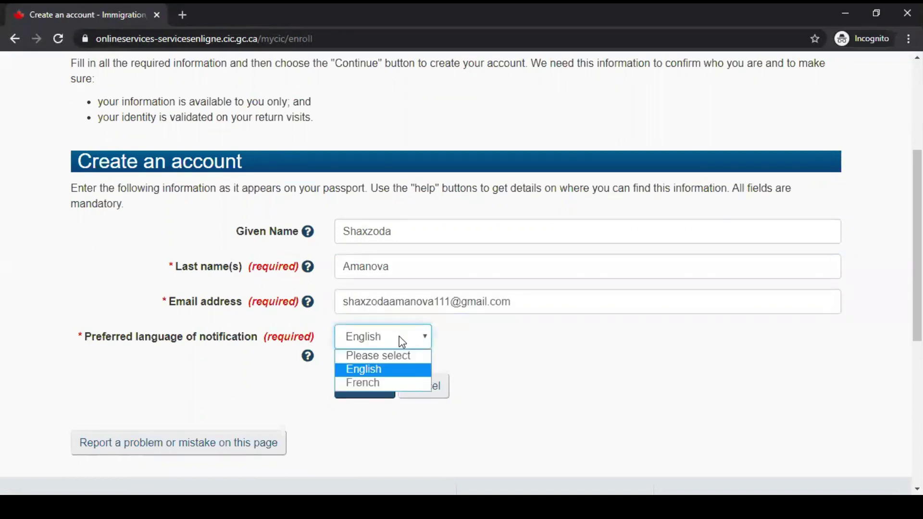
pyautogui.click(375, 369)
pyautogui.click(355, 385)
pyautogui.scroll(-3, 70, 252)
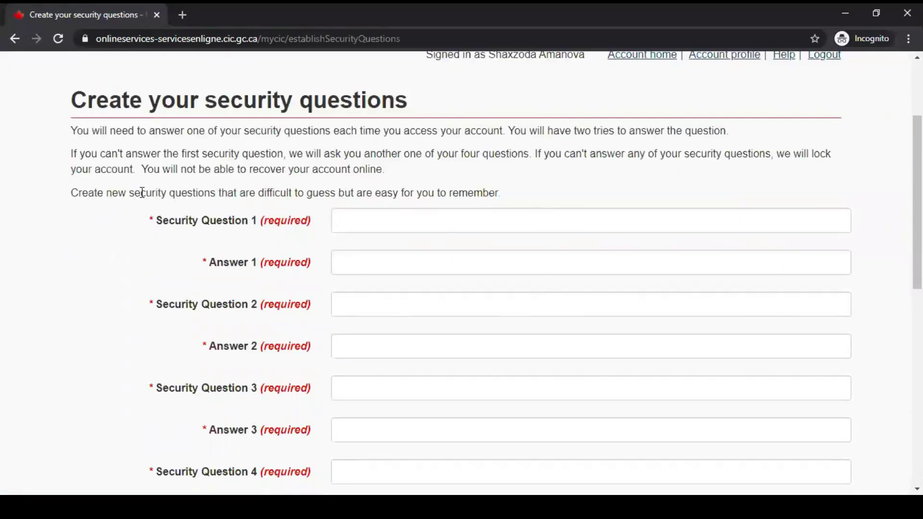
# Write the four security questions, starting with 'What province do…', with their answers and submit.
pyautogui.click(414, 226)
pyautogui.scroll(-1, 414, 226)
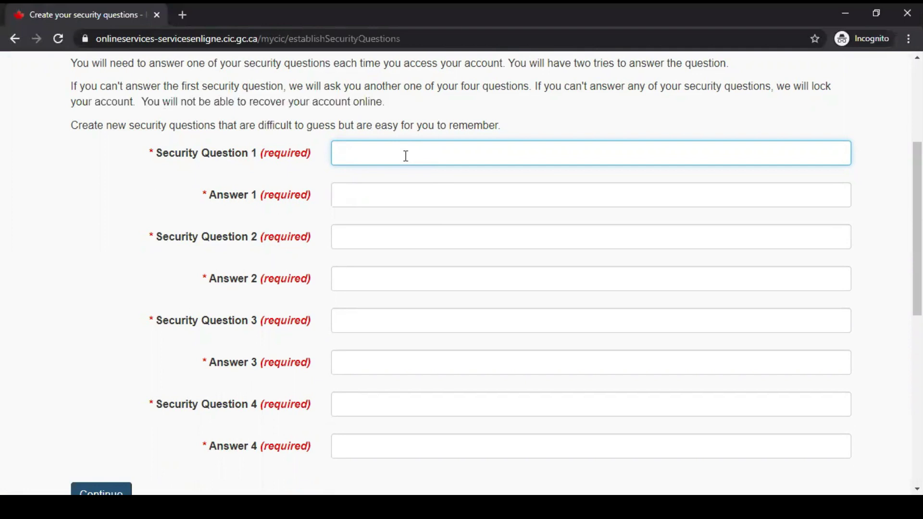
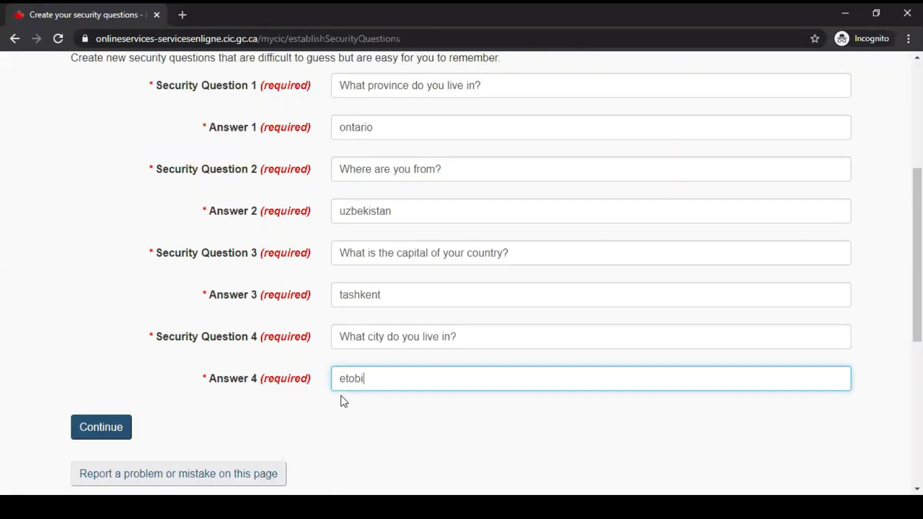
pyautogui.scroll(-4, 336, 313)
pyautogui.click(122, 227)
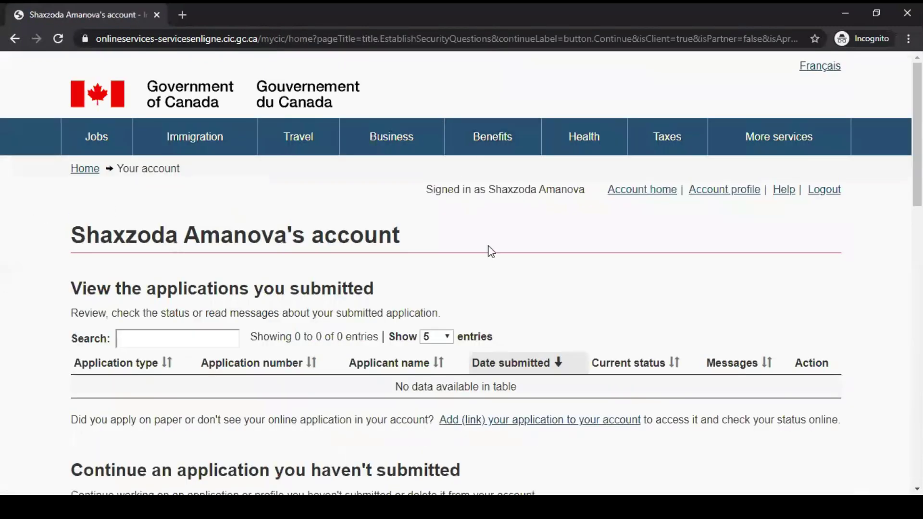
# On the account home page, choose 'Apply to come to Canada' under Start an application.
pyautogui.scroll(-1, 529, 308)
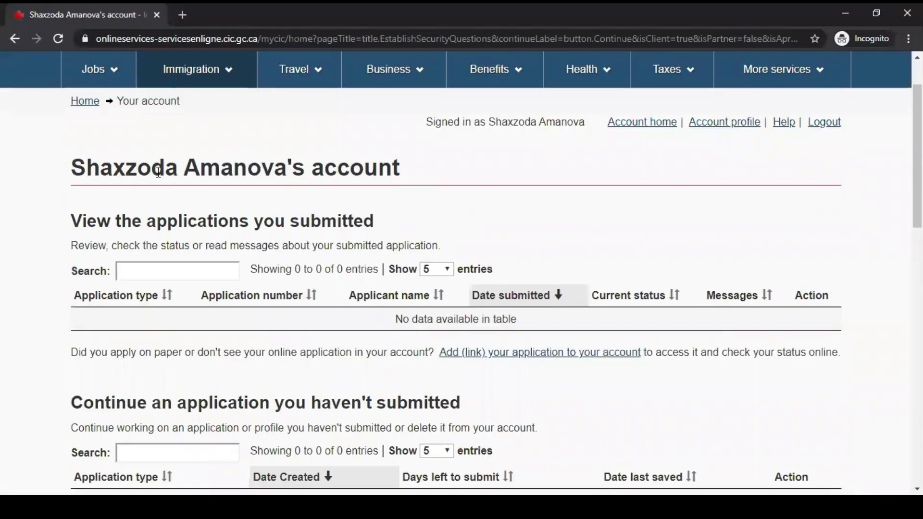
pyautogui.moveTo(71, 169); pyautogui.dragTo(474, 157)
pyautogui.click(547, 194)
pyautogui.scroll(-6, 553, 200)
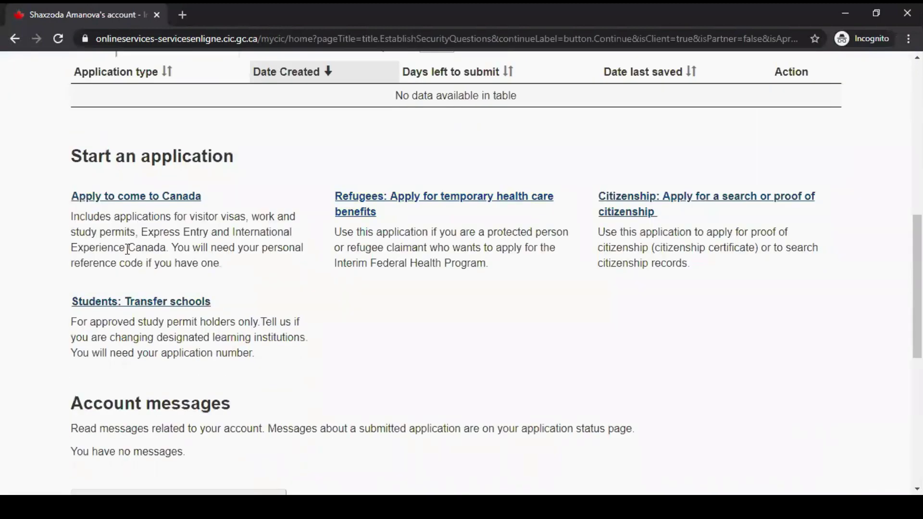
pyautogui.scroll(1, 324, 144)
pyautogui.scroll(-1, 326, 140)
pyautogui.click(149, 201)
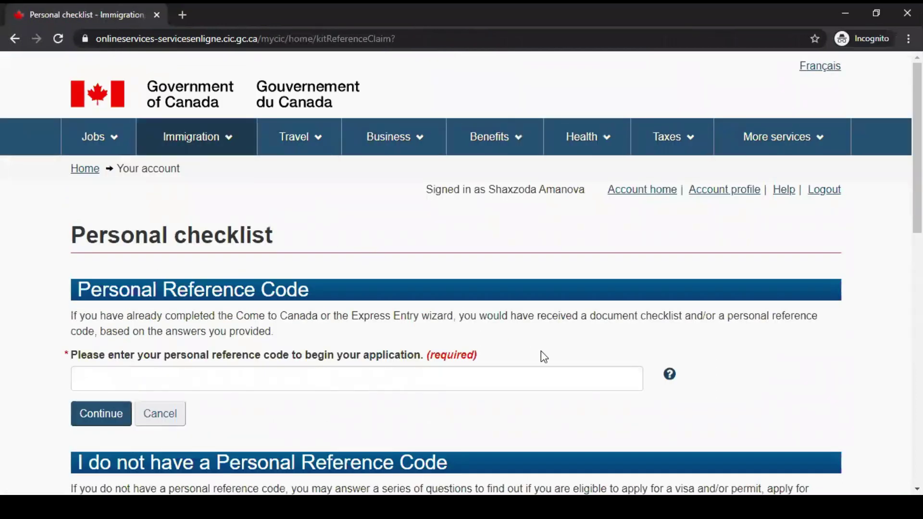
# Choose 'Visitor visa, study and/or work permit' under Determine your eligibility and apply online.
pyautogui.scroll(-2, 542, 353)
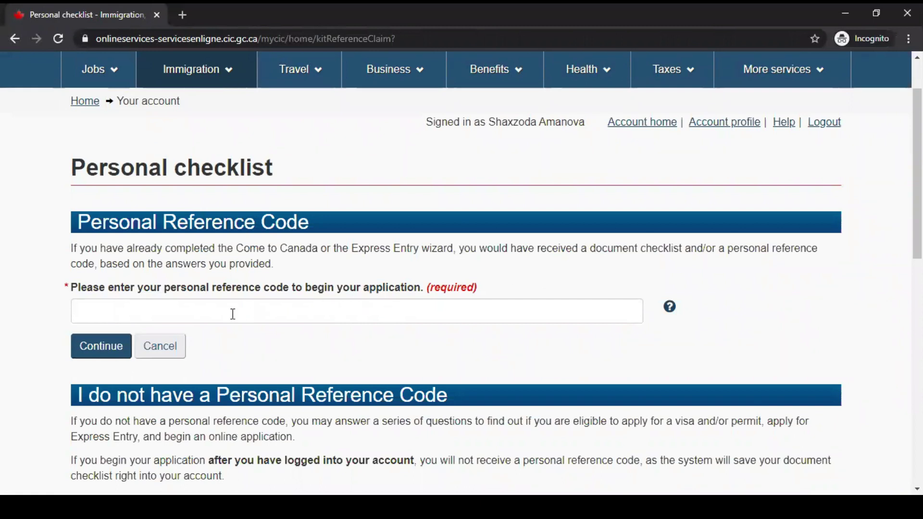
pyautogui.scroll(-5, 213, 250)
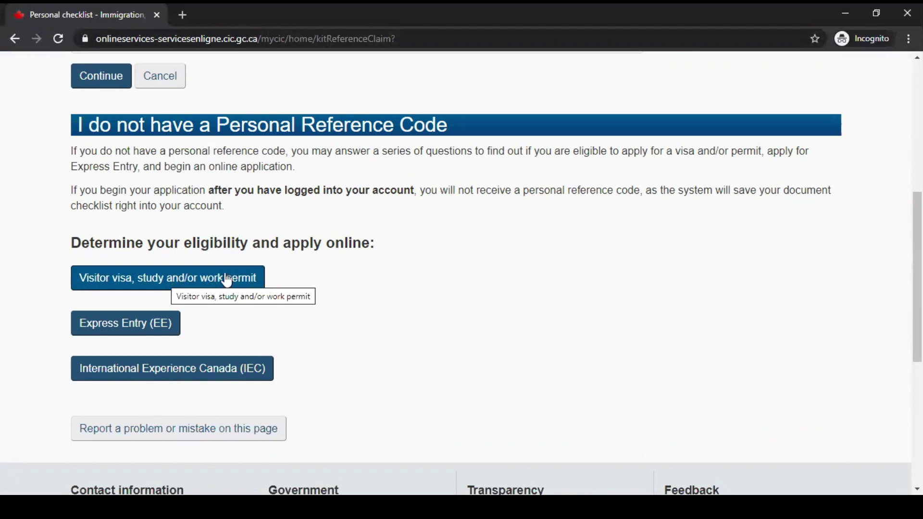
pyautogui.click(225, 280)
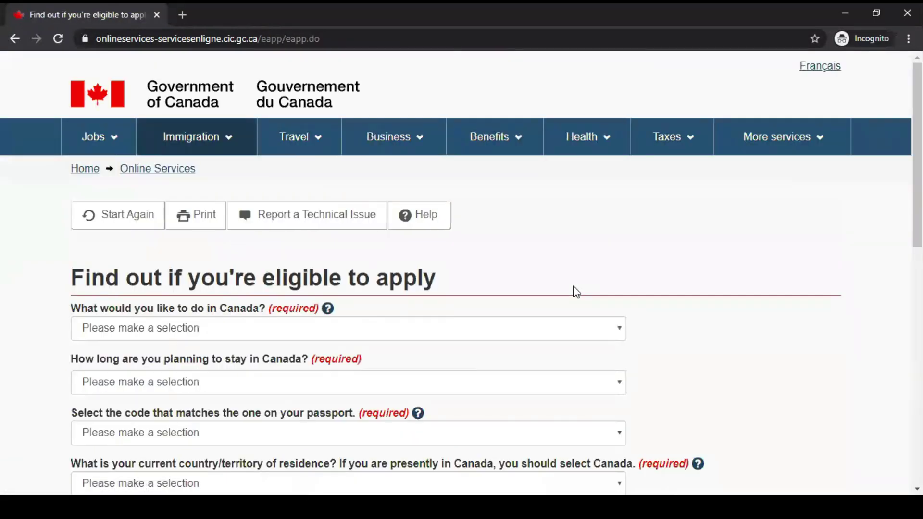
# Answer Visit as the purpose and 'Temporarily - less than 6 months' as the stay length.
pyautogui.scroll(-3, 576, 292)
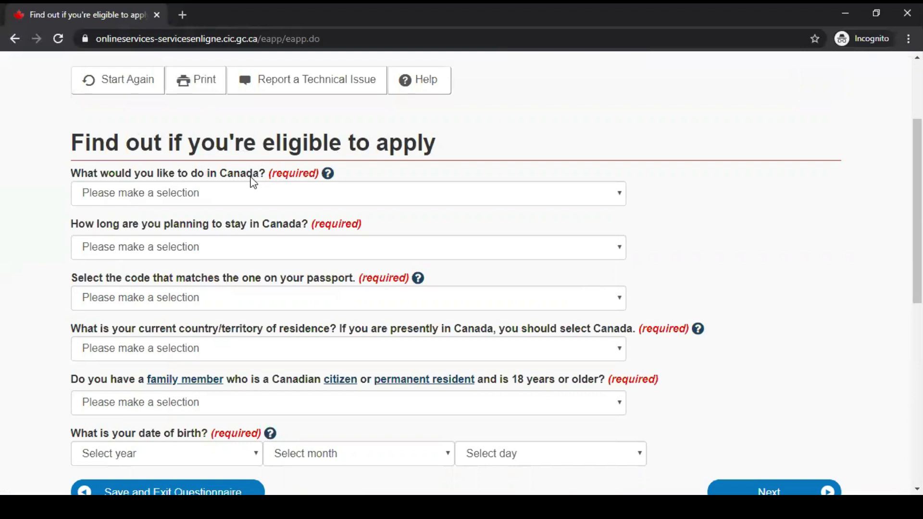
pyautogui.click(215, 199)
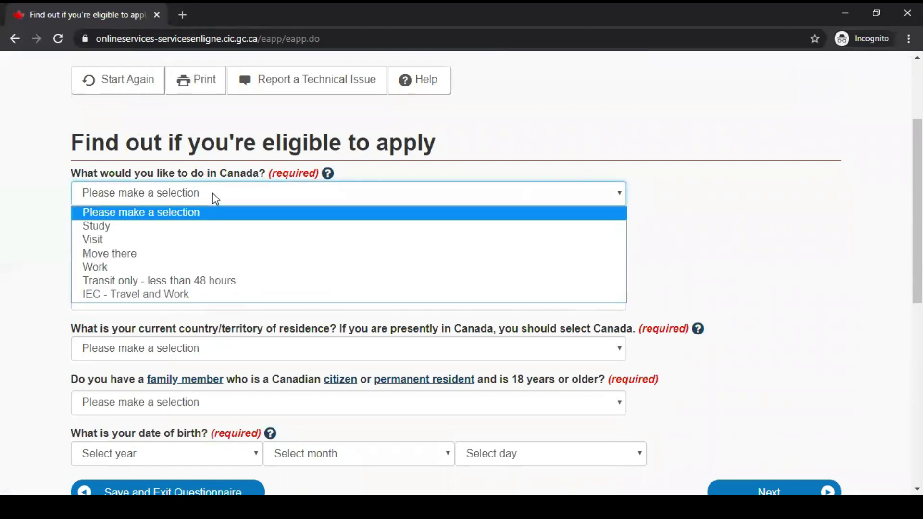
pyautogui.click(182, 194)
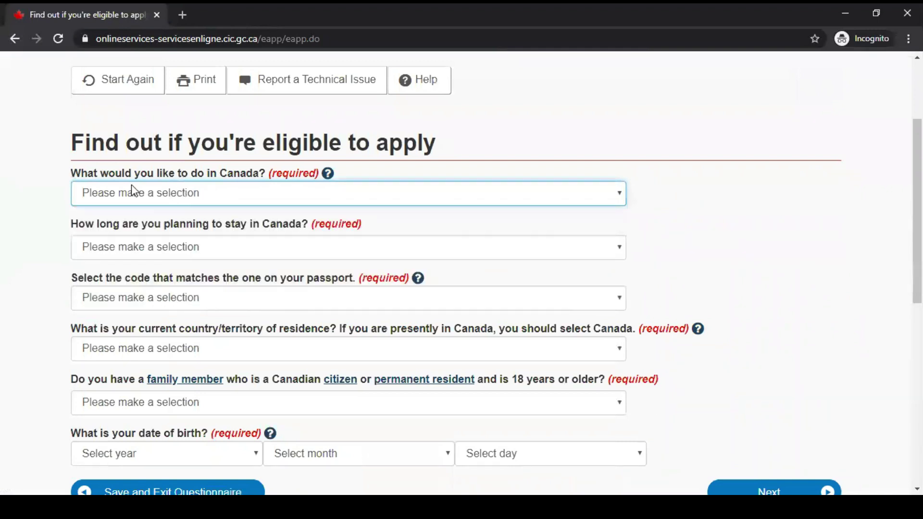
pyautogui.click(185, 192)
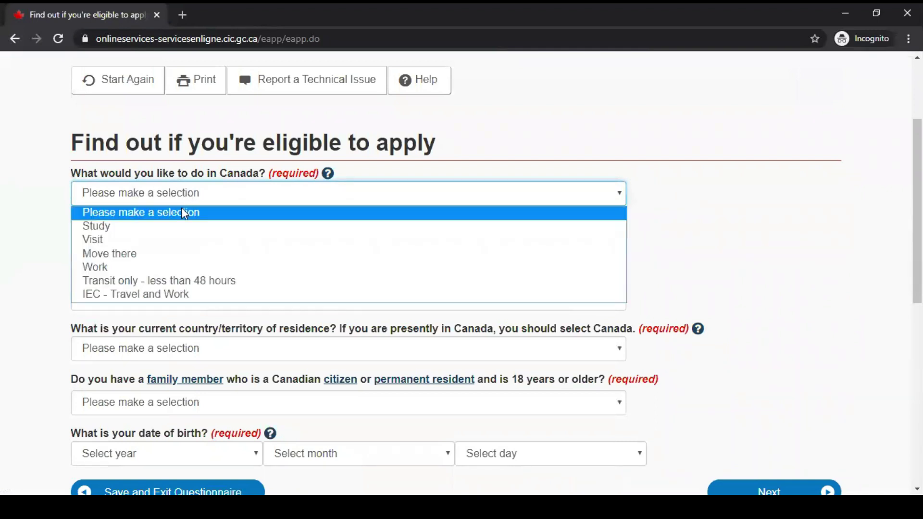
pyautogui.click(168, 236)
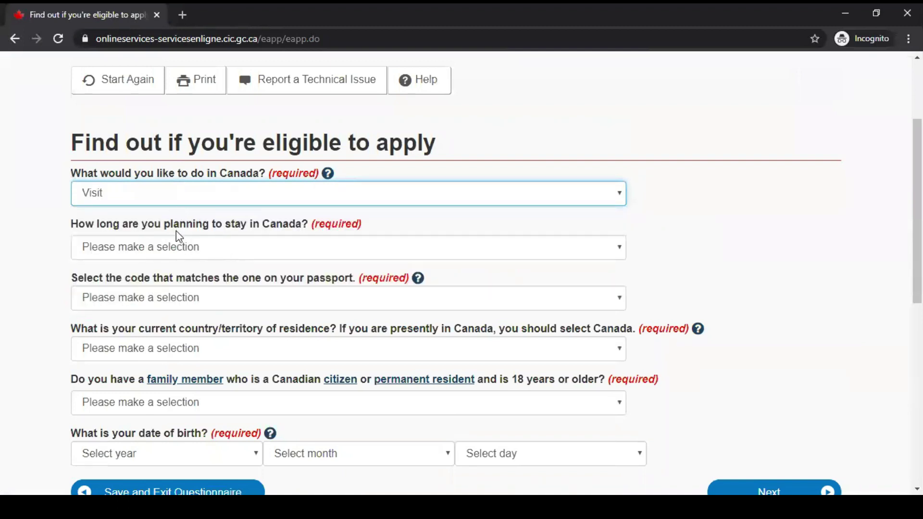
pyautogui.scroll(-2, 183, 217)
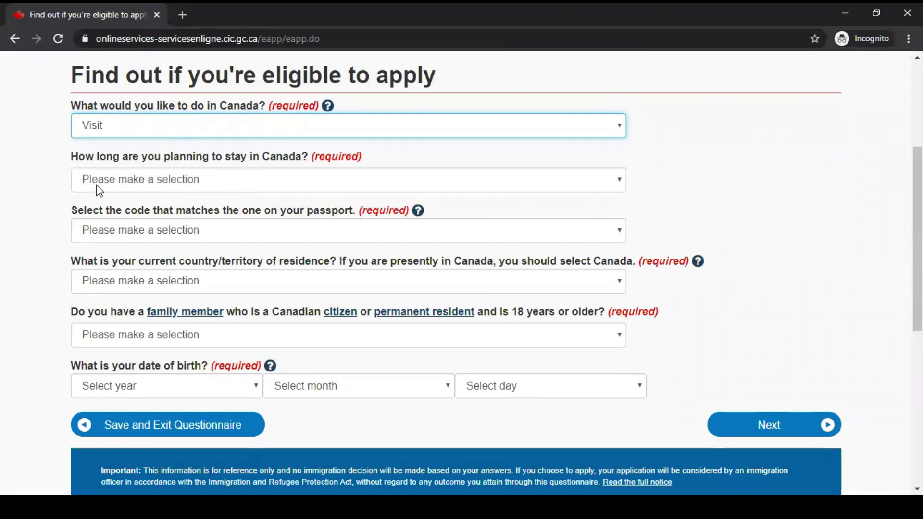
pyautogui.click(193, 187)
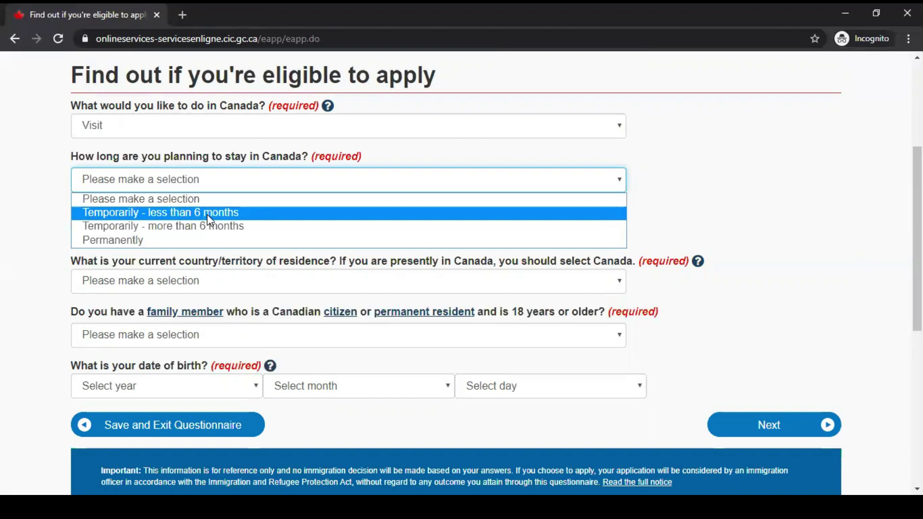
pyautogui.click(210, 220)
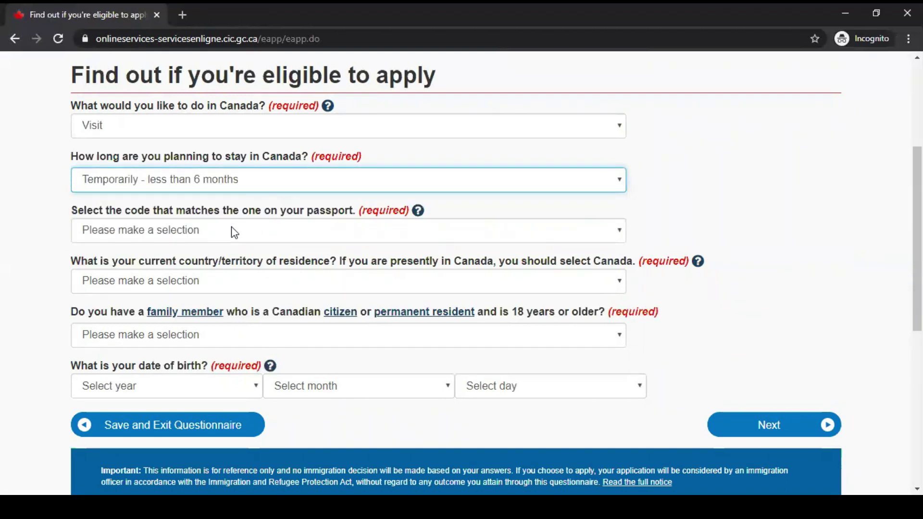
# Select UZB (Uzbekistan) as the passport code.
pyautogui.click(234, 232)
pyautogui.press('u')
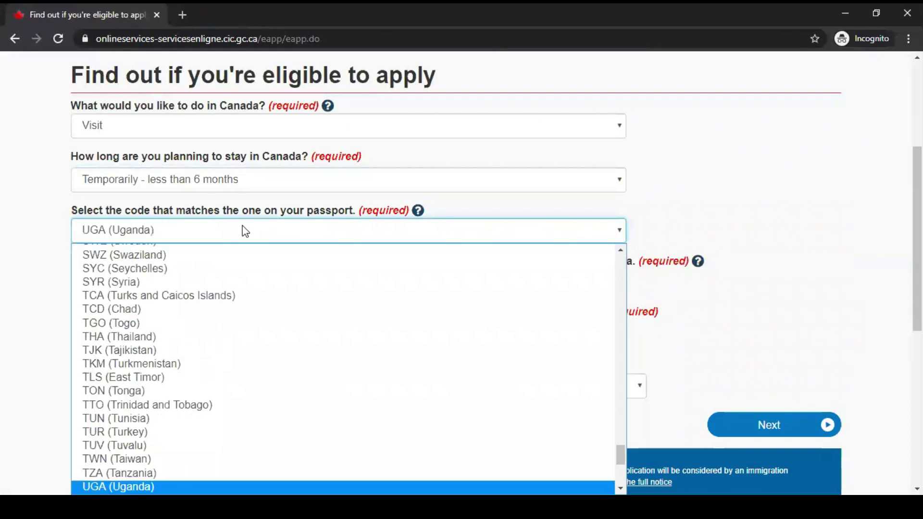
pyautogui.press('z')
pyautogui.press('Return')
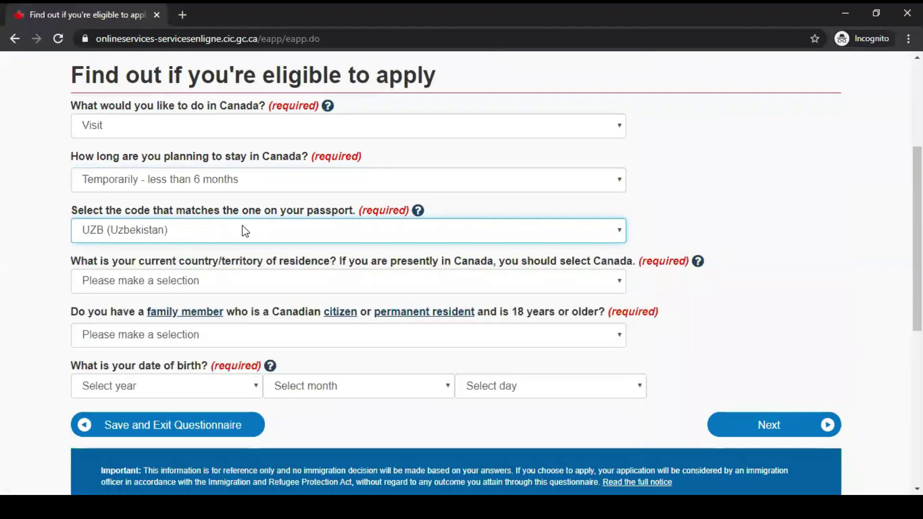
pyautogui.scroll(-2, 484, 238)
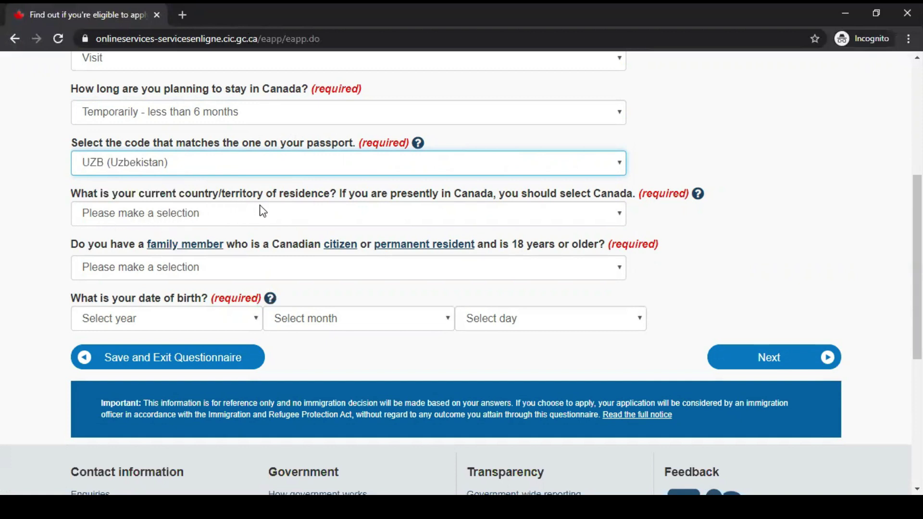
# Set the country of residence to Uzbekistan and answer No to having a Canadian family member.
pyautogui.click(284, 216)
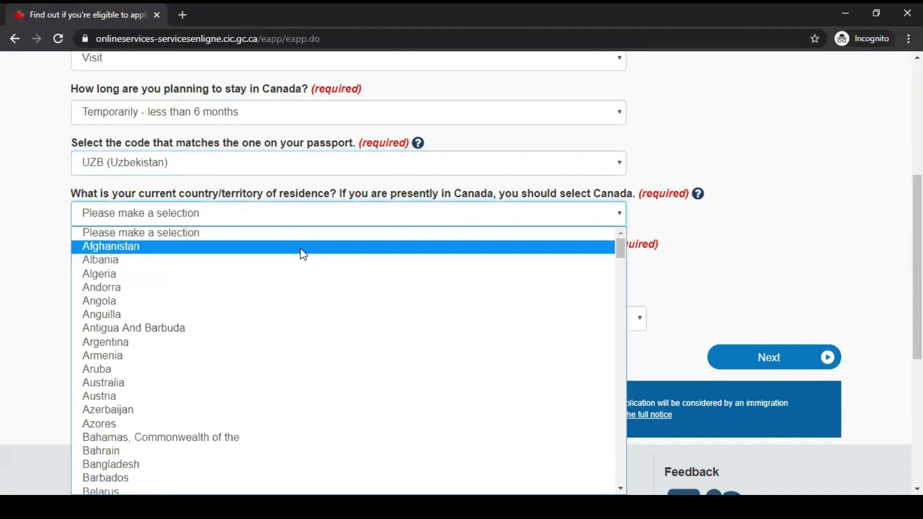
pyautogui.write('uz')
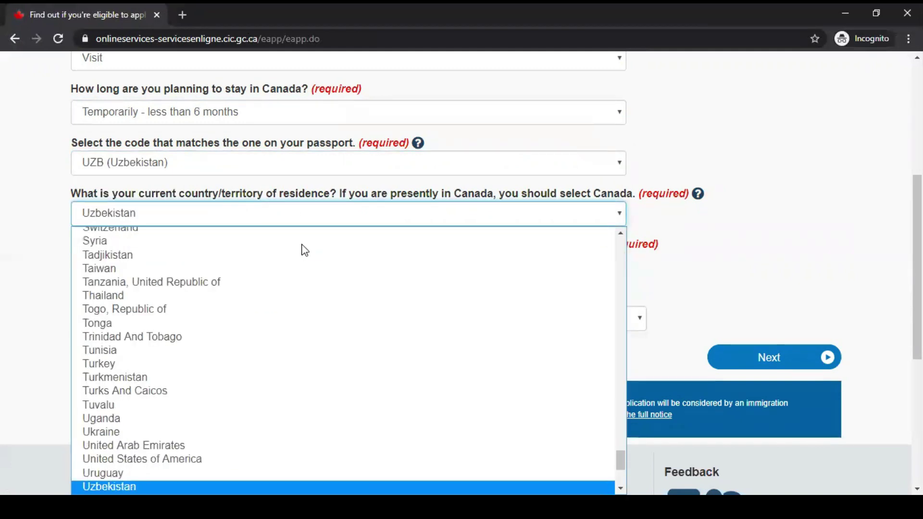
pyautogui.press('Return')
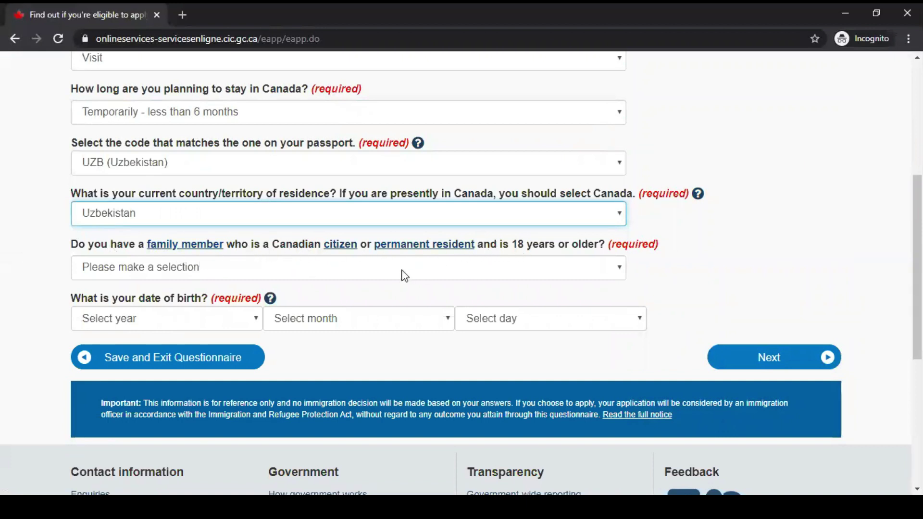
pyautogui.click(399, 273)
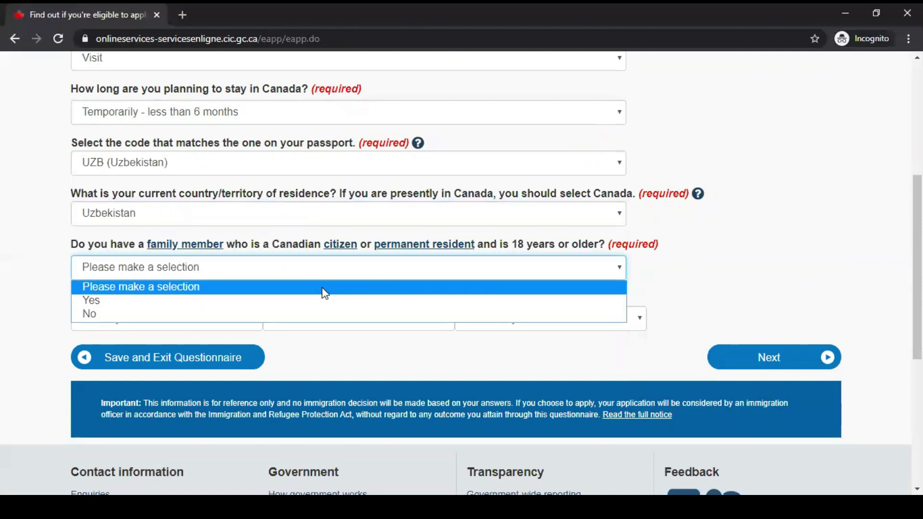
pyautogui.click(275, 313)
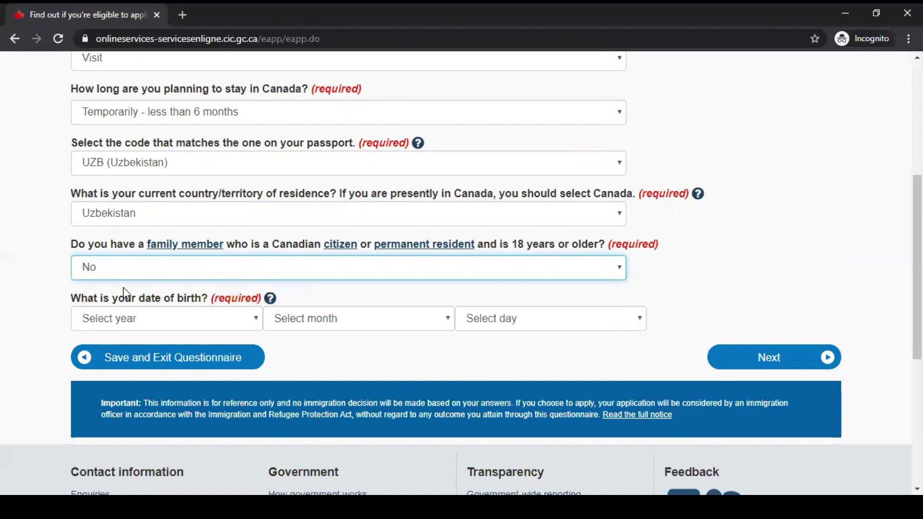
pyautogui.click(144, 320)
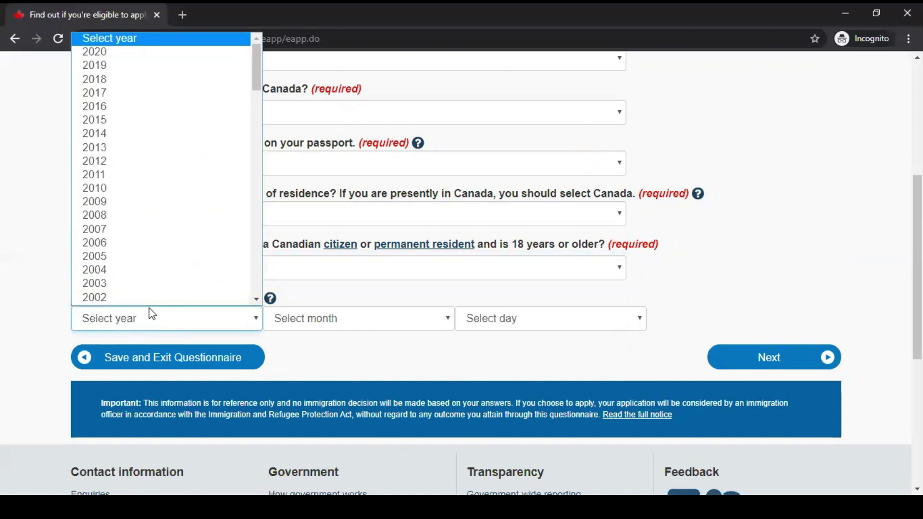
pyautogui.write('1999')
pyautogui.press('Return')
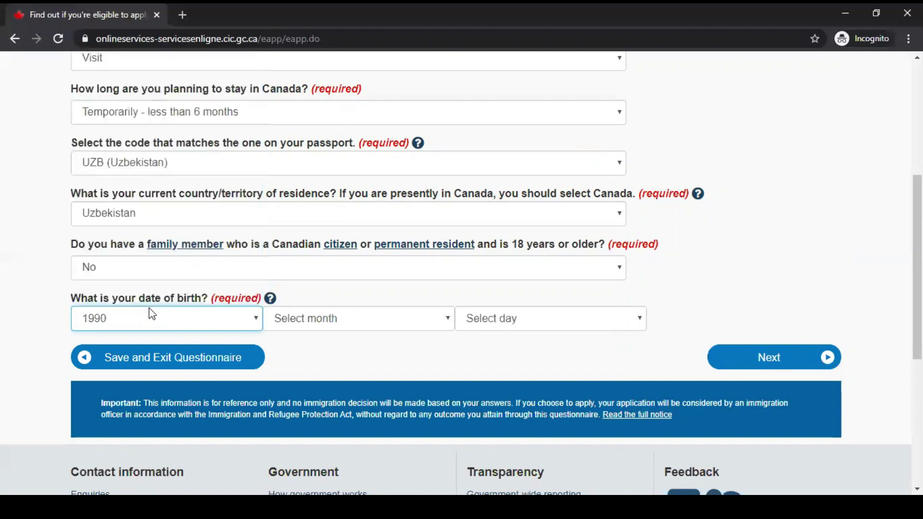
pyautogui.click(325, 321)
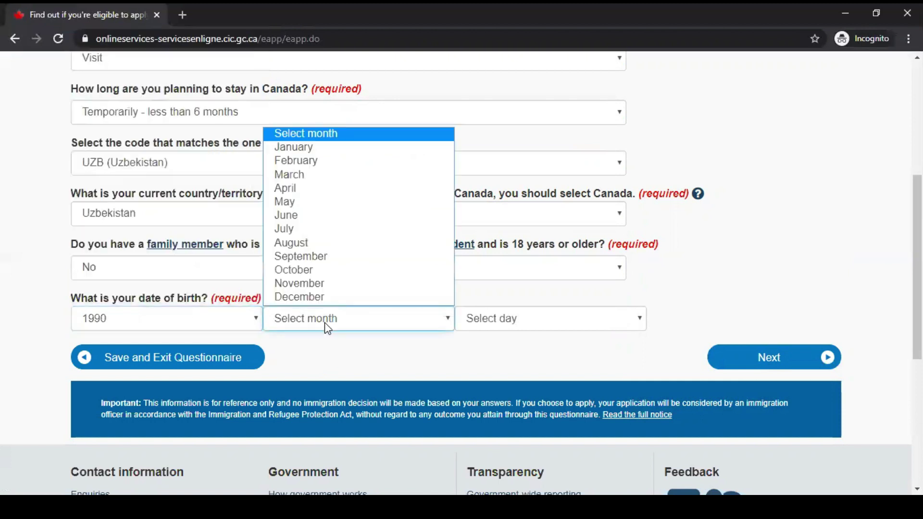
pyautogui.click(332, 294)
pyautogui.click(511, 321)
pyautogui.click(501, 271)
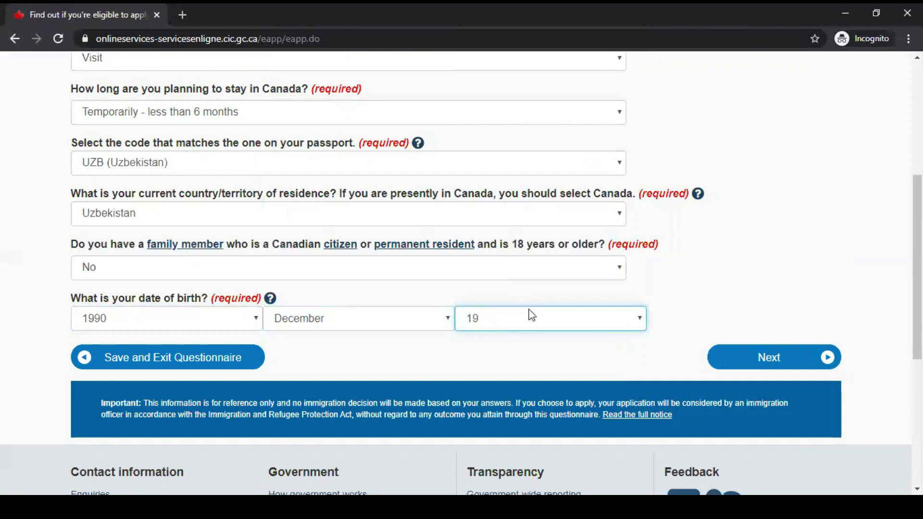
pyautogui.scroll(-1, 530, 313)
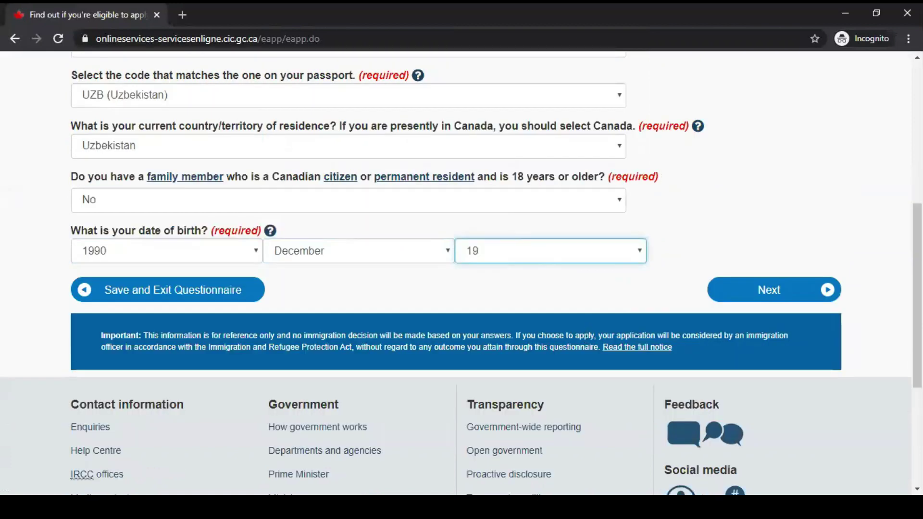
# Submit the first answers, then answer No to having lived in Canada as a permanent resident.
pyautogui.click(778, 292)
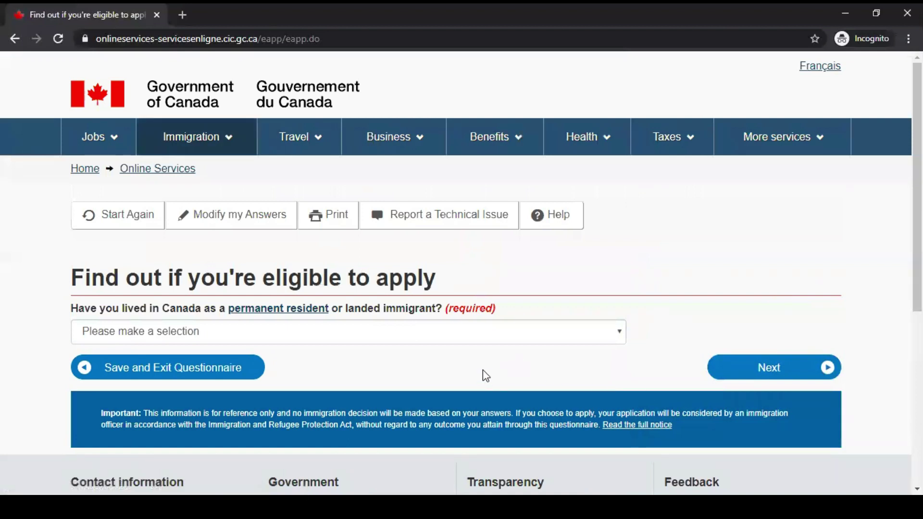
pyautogui.scroll(-1, 482, 370)
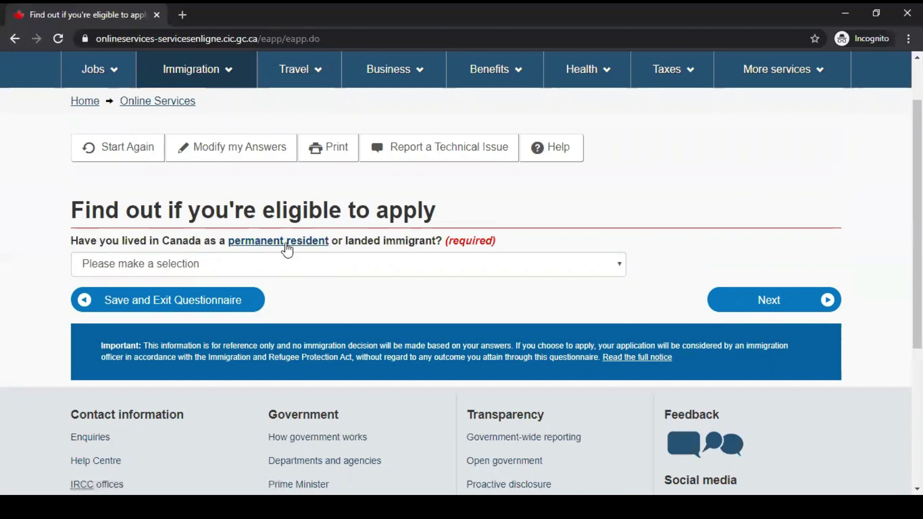
pyautogui.click(380, 266)
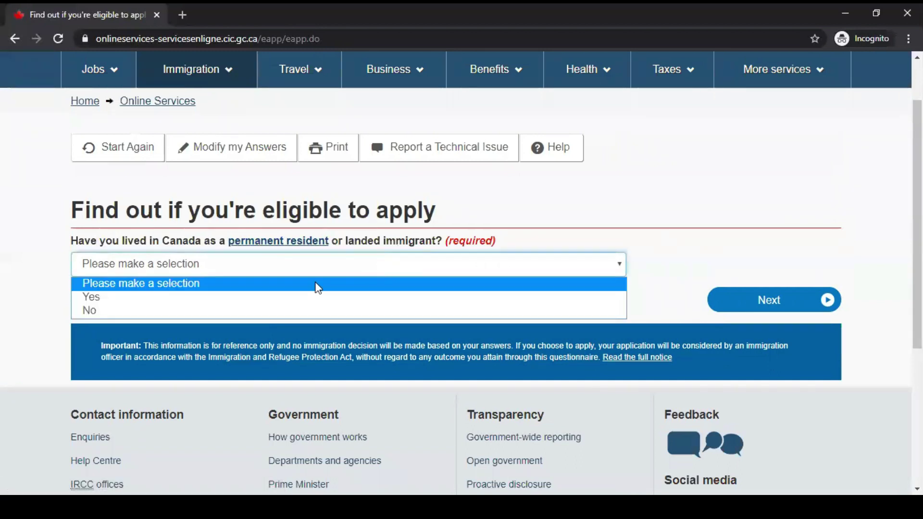
pyautogui.click(309, 312)
pyautogui.click(779, 301)
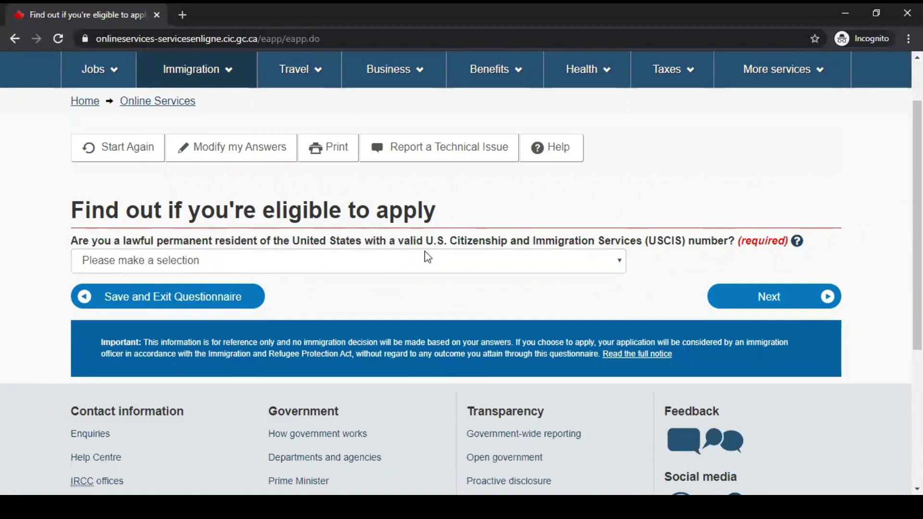
# Answer No to being a U.S. permanent resident and continue.
pyautogui.click(453, 259)
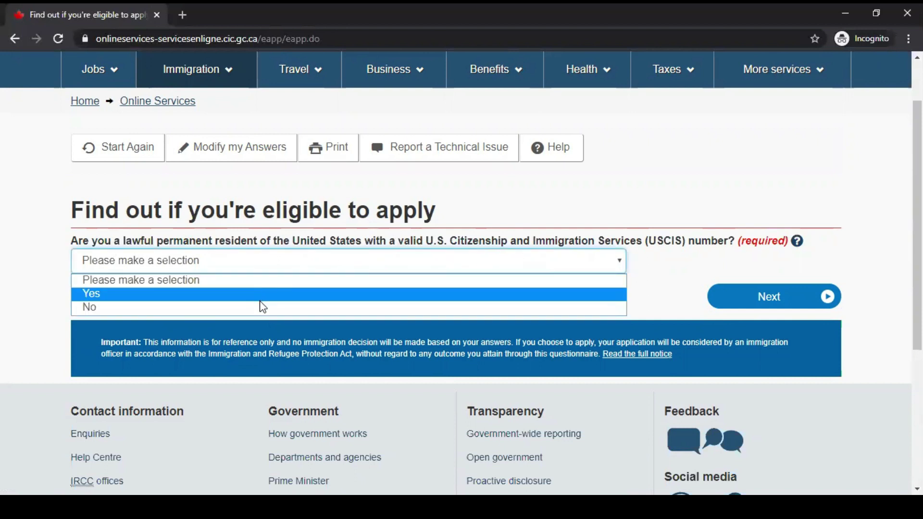
pyautogui.click(264, 307)
pyautogui.click(792, 302)
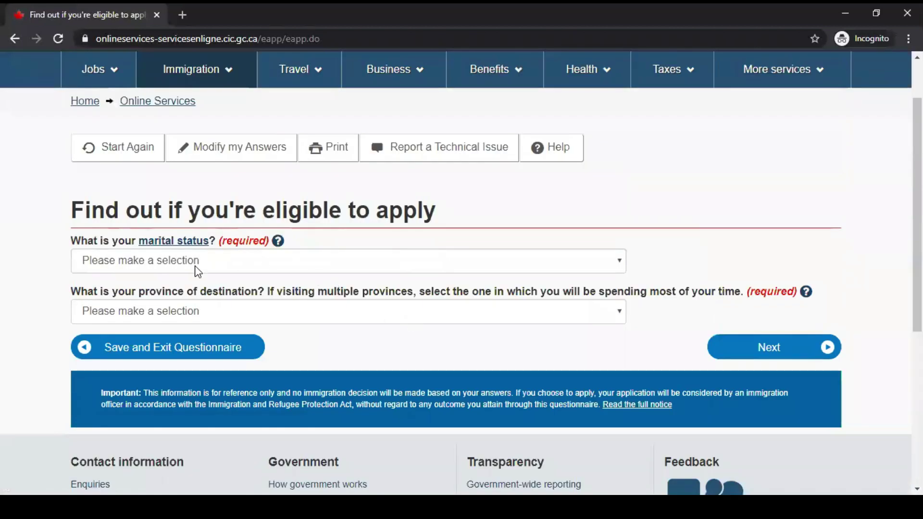
# Choose Never Married/Single as marital status and Ontario as destination province, then submit for results.
pyautogui.click(191, 262)
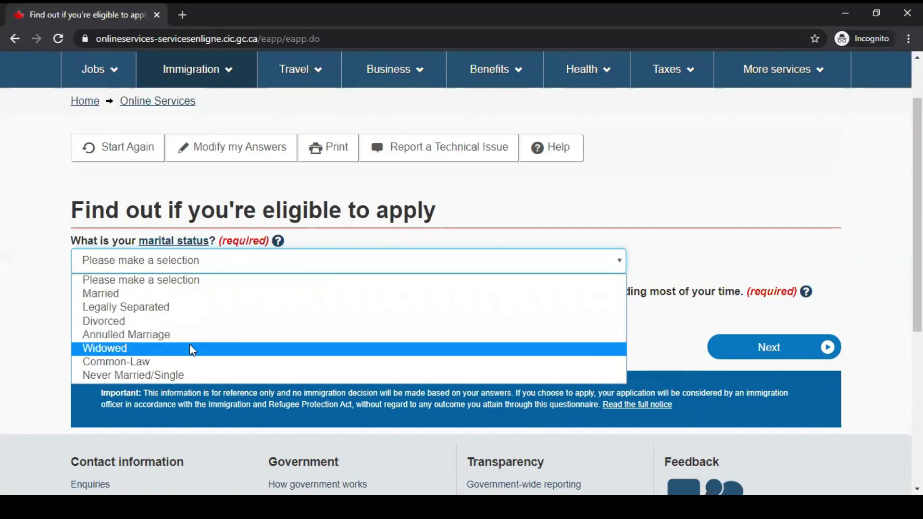
pyautogui.click(184, 377)
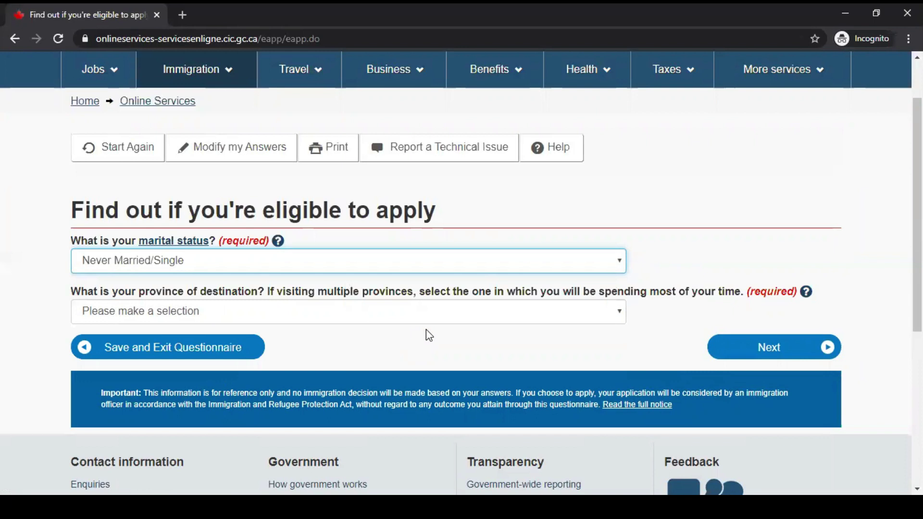
pyautogui.click(312, 316)
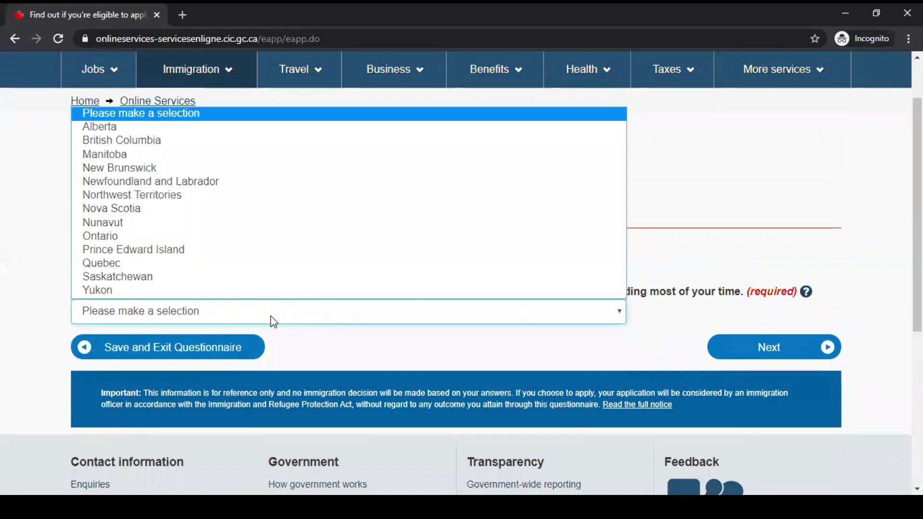
pyautogui.click(162, 236)
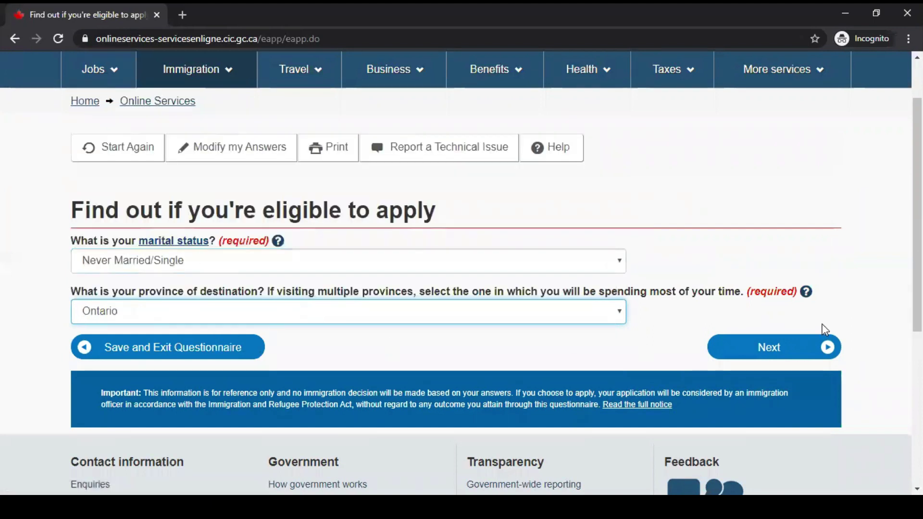
pyautogui.click(803, 356)
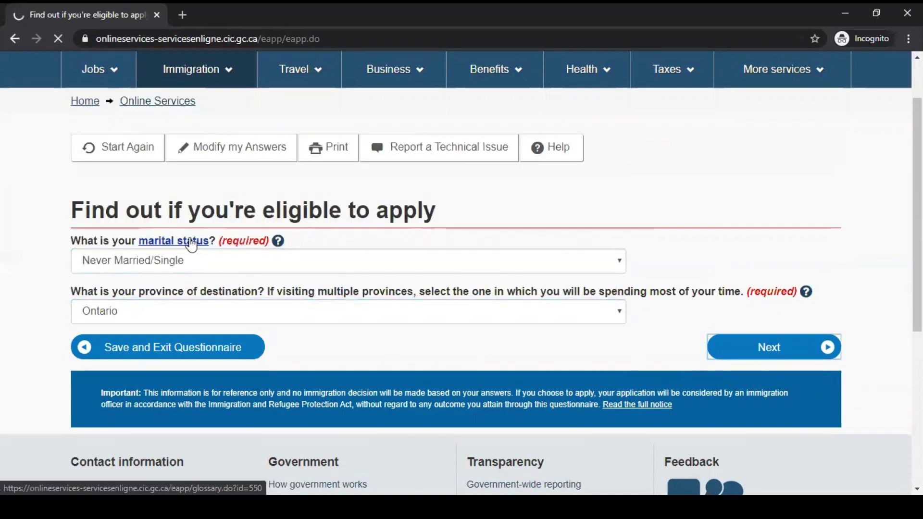
# Review the visitor visa eligibility result, noting the $100 CAD fee and varying processing times.
pyautogui.scroll(-3, 429, 298)
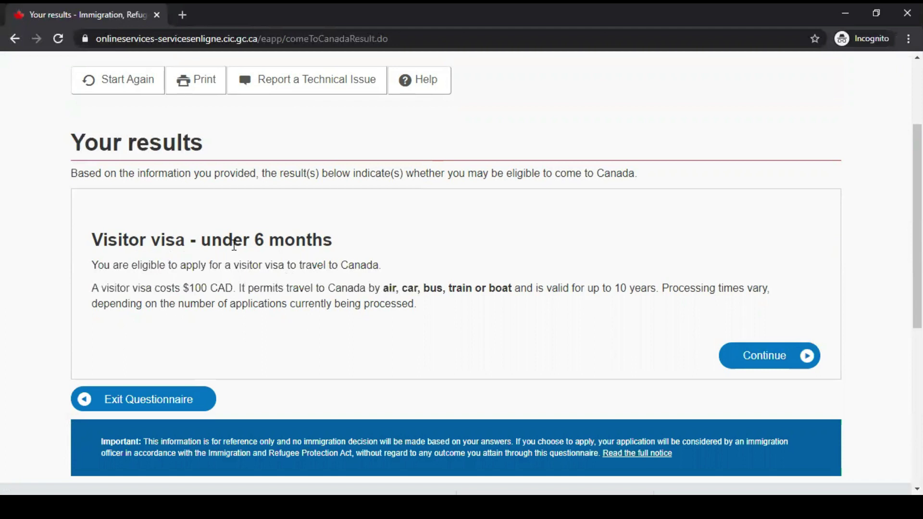
pyautogui.moveTo(166, 241); pyautogui.dragTo(398, 261)
pyautogui.click(191, 298)
pyautogui.moveTo(183, 288); pyautogui.dragTo(242, 287)
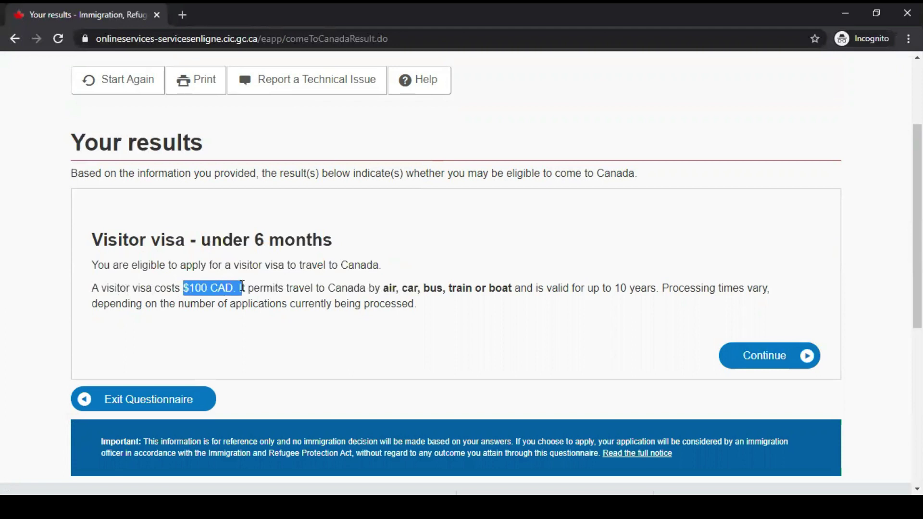
pyautogui.click(498, 304)
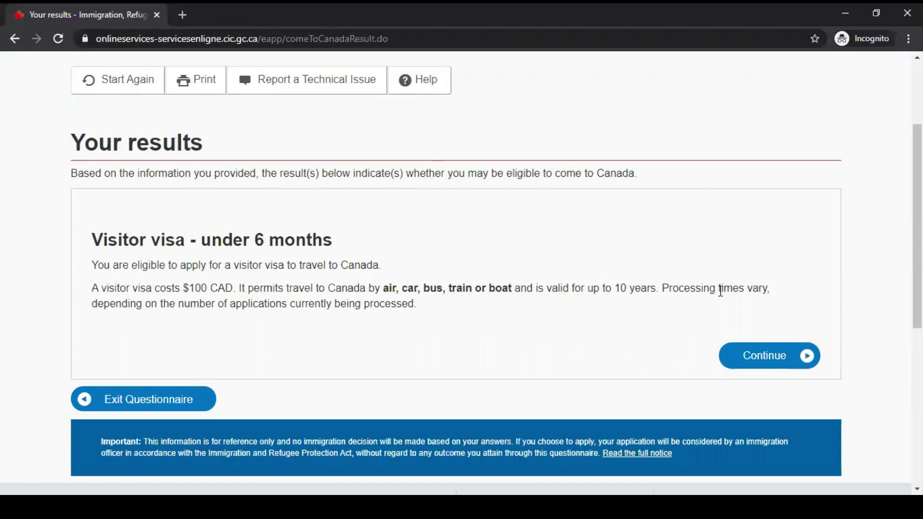
pyautogui.moveTo(673, 288); pyautogui.dragTo(770, 284)
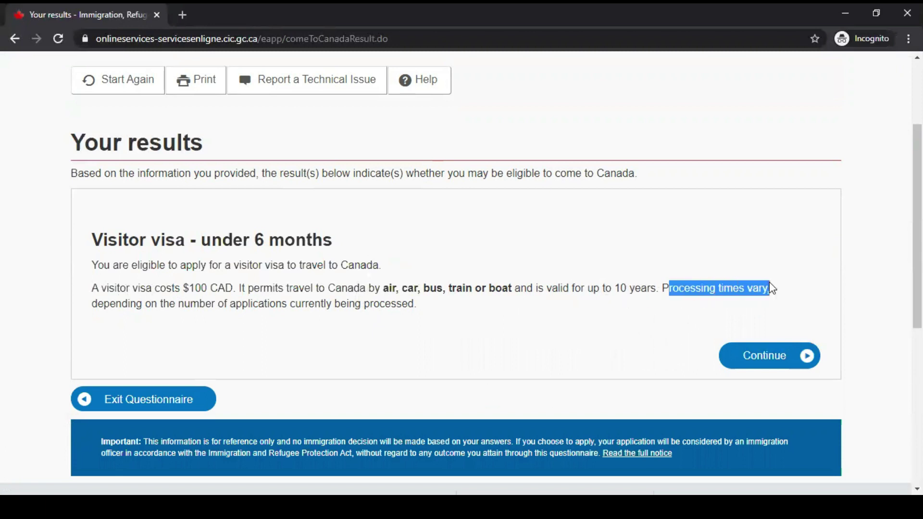
pyautogui.click(674, 346)
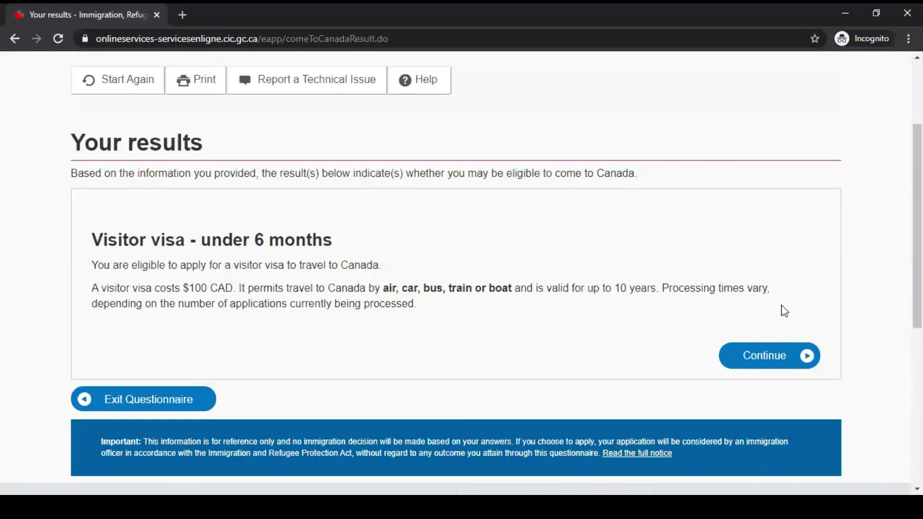
# Continue past the results and the Create your personal checklist page to the checklist questions.
pyautogui.click(773, 358)
pyautogui.scroll(-3, 418, 328)
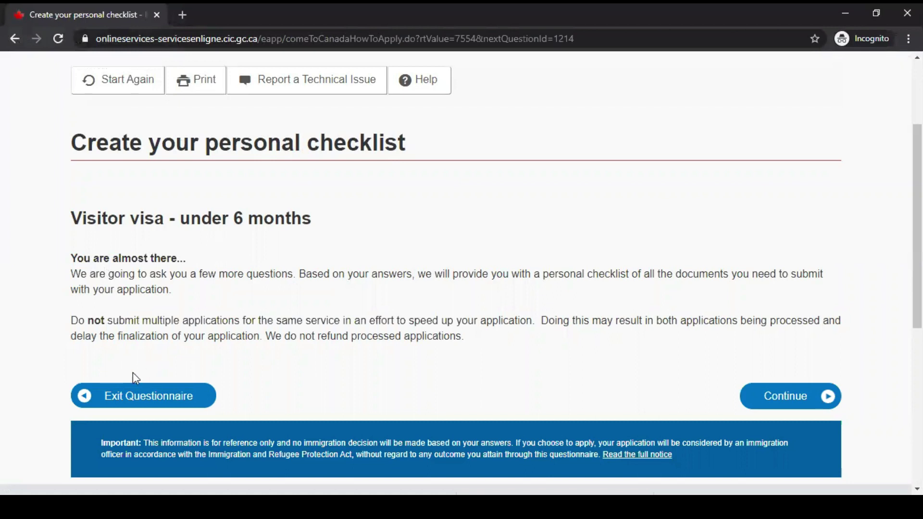
pyautogui.click(773, 399)
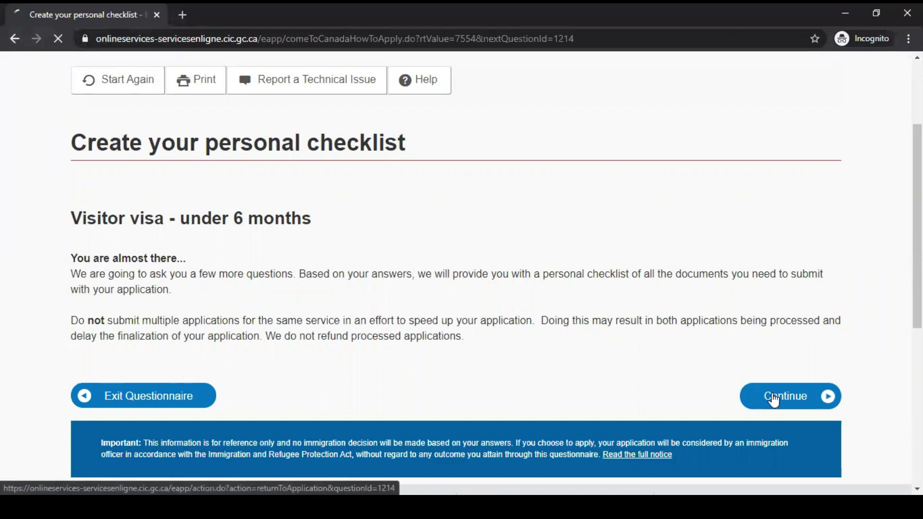
pyautogui.scroll(-1, 167, 383)
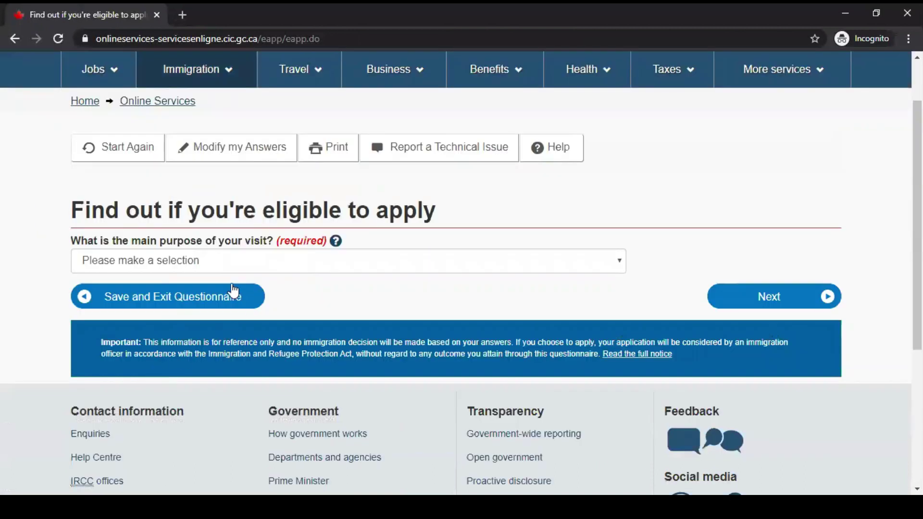
# Answer Tourism as the main purpose of the visit and continue.
pyautogui.click(127, 263)
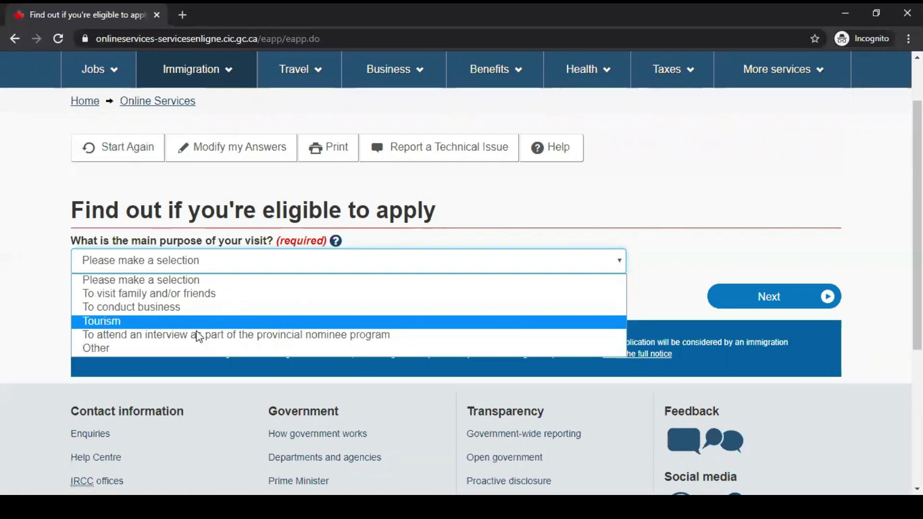
pyautogui.click(149, 322)
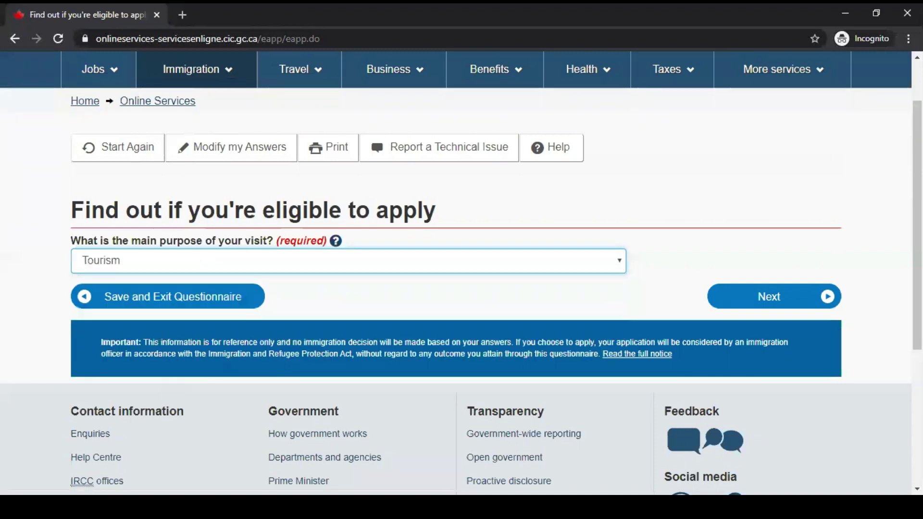
pyautogui.click(787, 300)
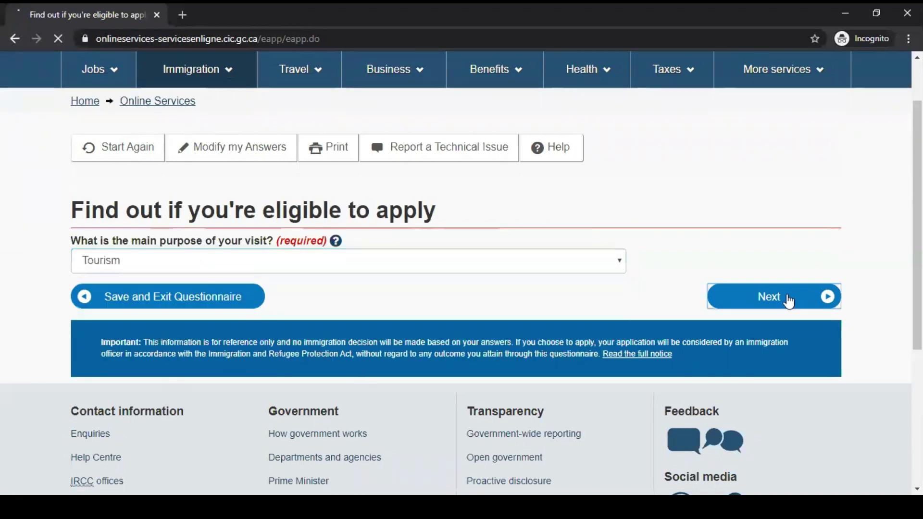
pyautogui.scroll(-1, 577, 397)
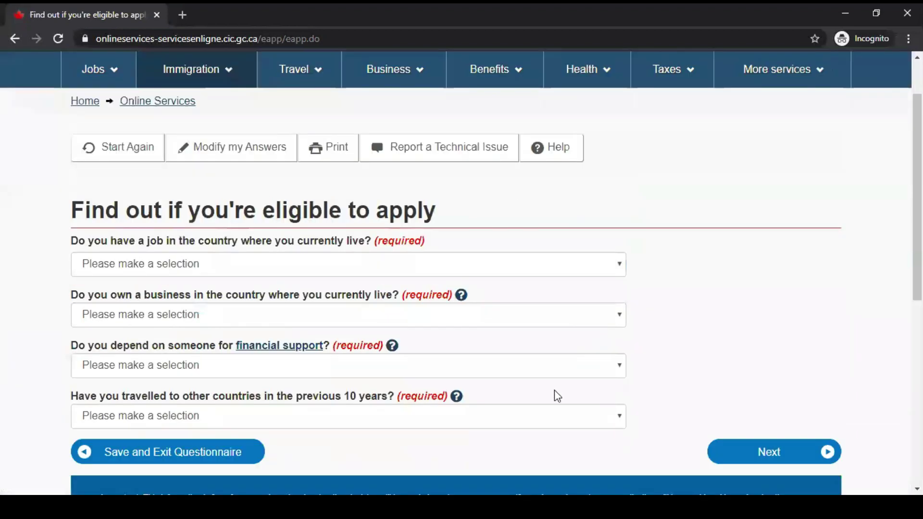
pyautogui.scroll(-1, 143, 304)
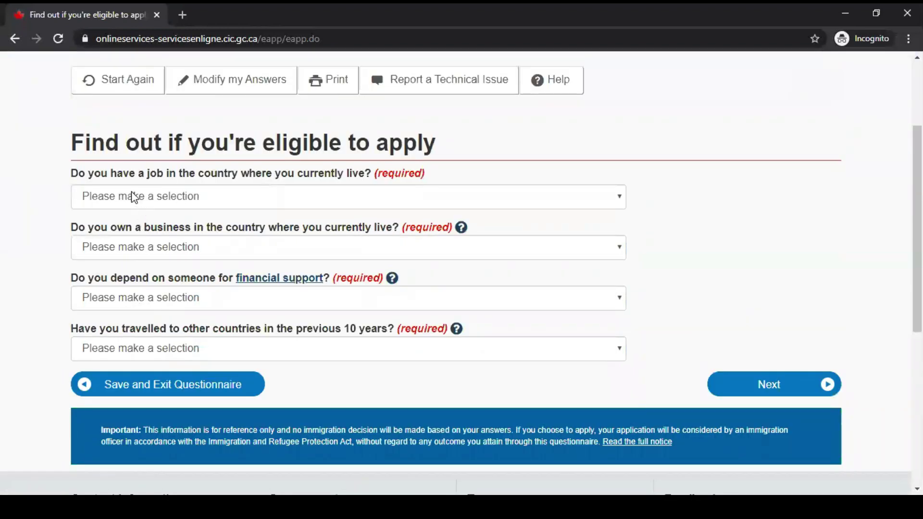
# Answer Yes to having a job, No to business and financial support, Yes to travel.
pyautogui.click(171, 198)
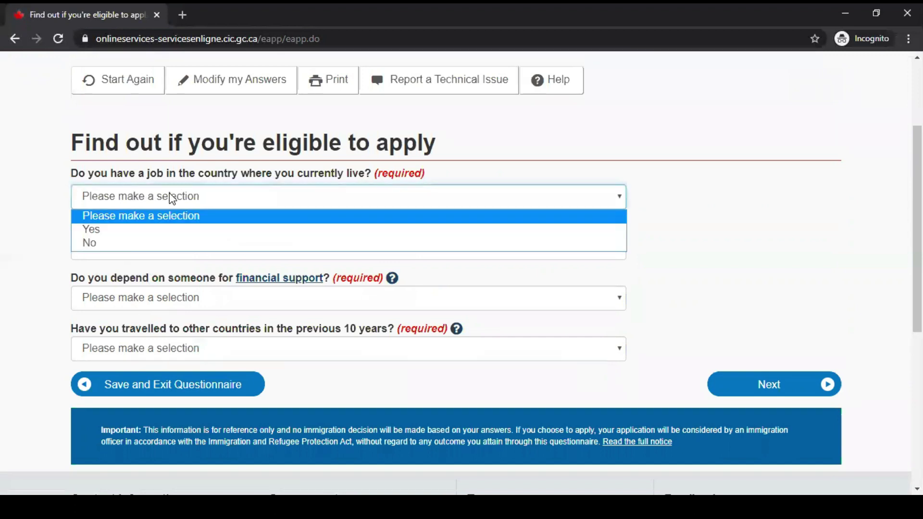
pyautogui.click(162, 237)
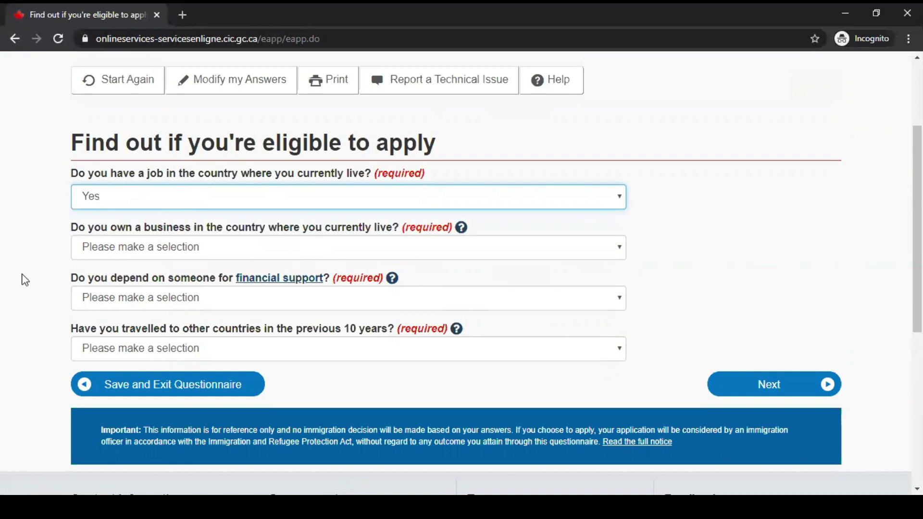
pyautogui.click(255, 249)
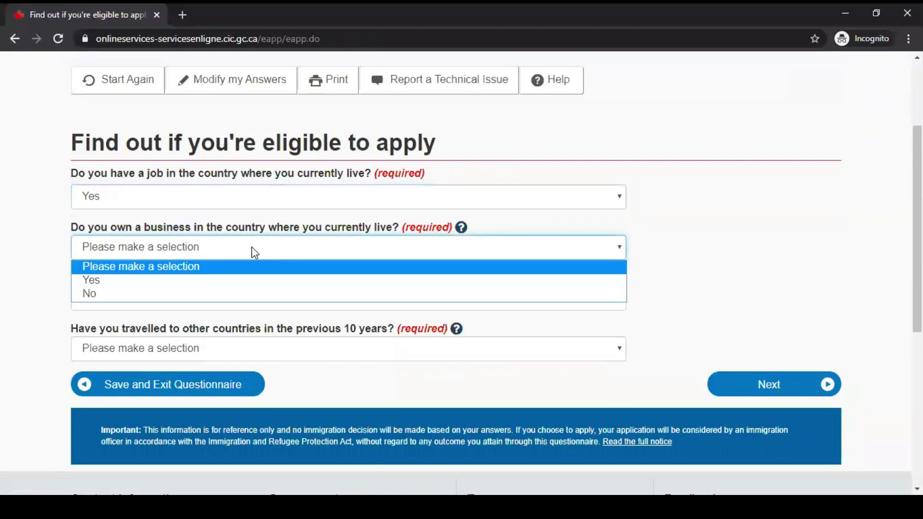
pyautogui.click(224, 294)
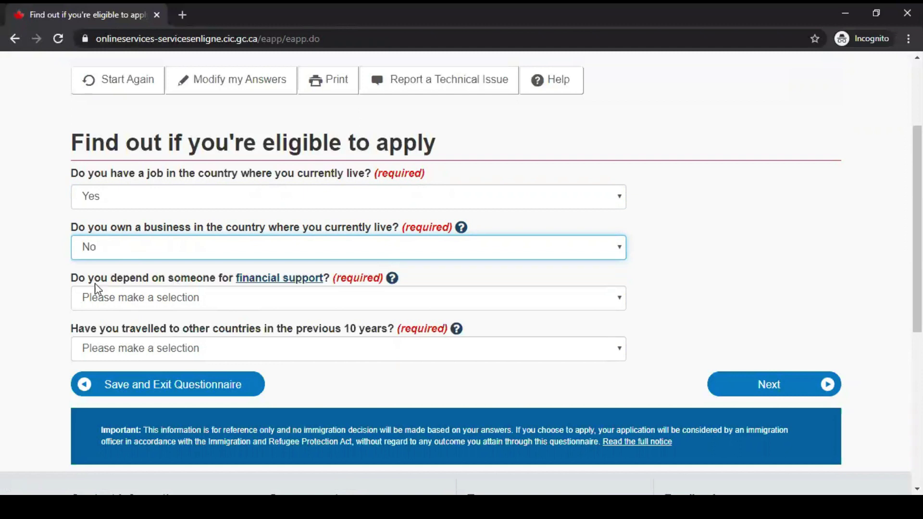
pyautogui.click(287, 300)
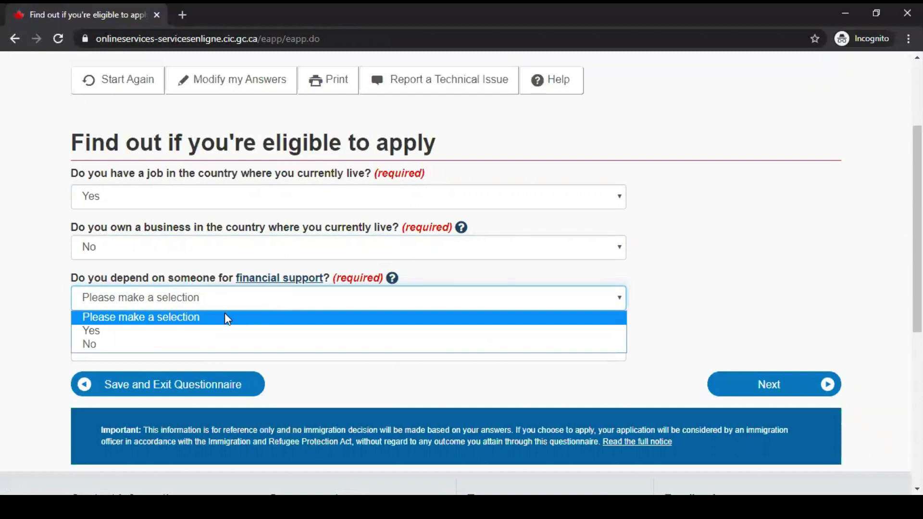
pyautogui.click(218, 345)
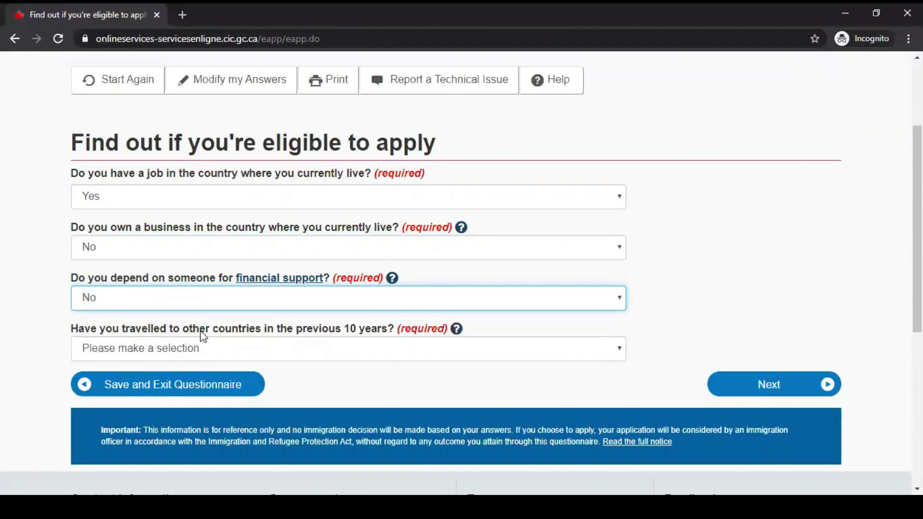
pyautogui.click(382, 348)
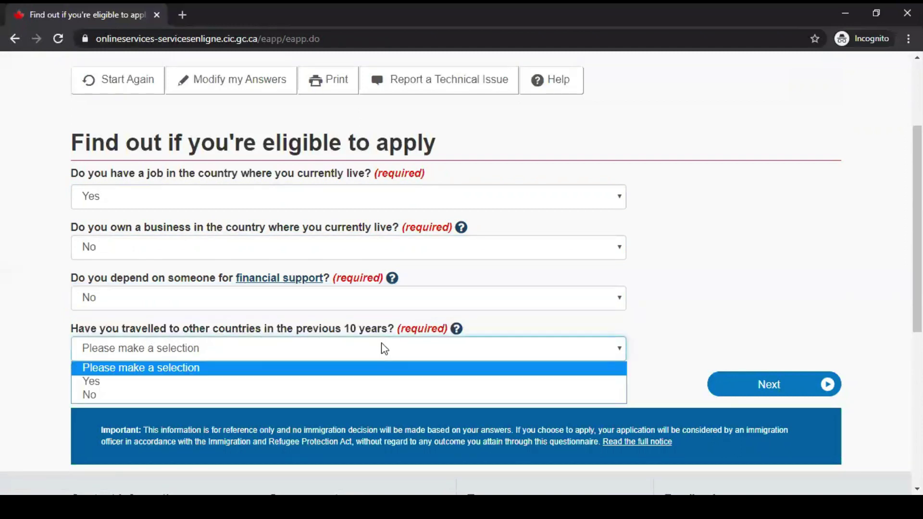
pyautogui.click(377, 382)
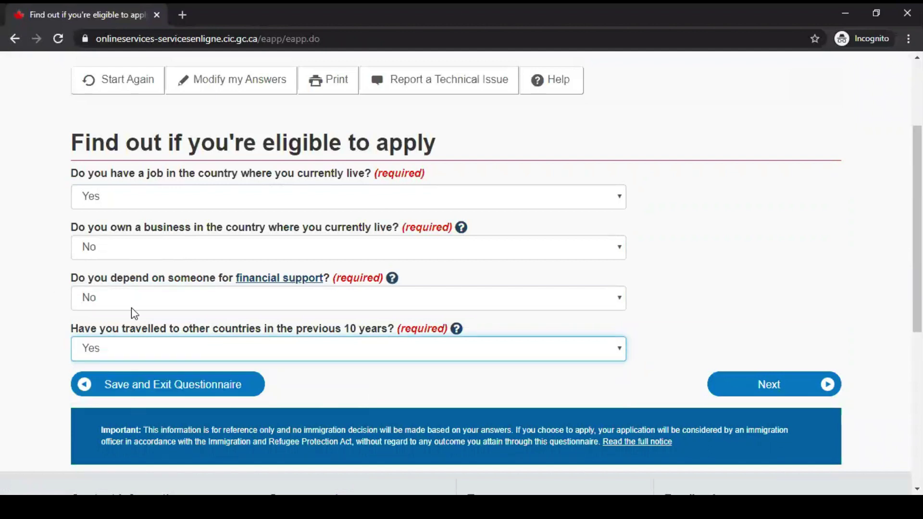
pyautogui.click(763, 383)
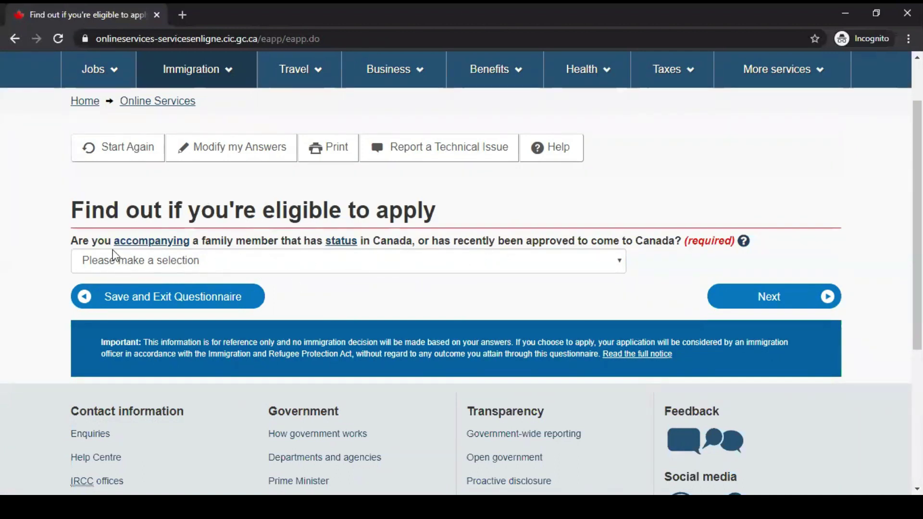
# Answer No to accompanying family members and No to the criminal offence question.
pyautogui.click(499, 263)
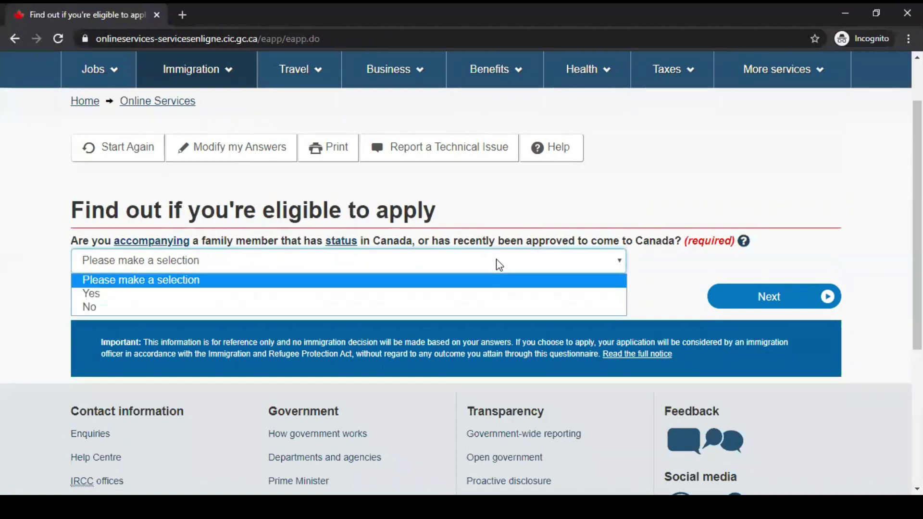
pyautogui.click(476, 308)
pyautogui.click(755, 300)
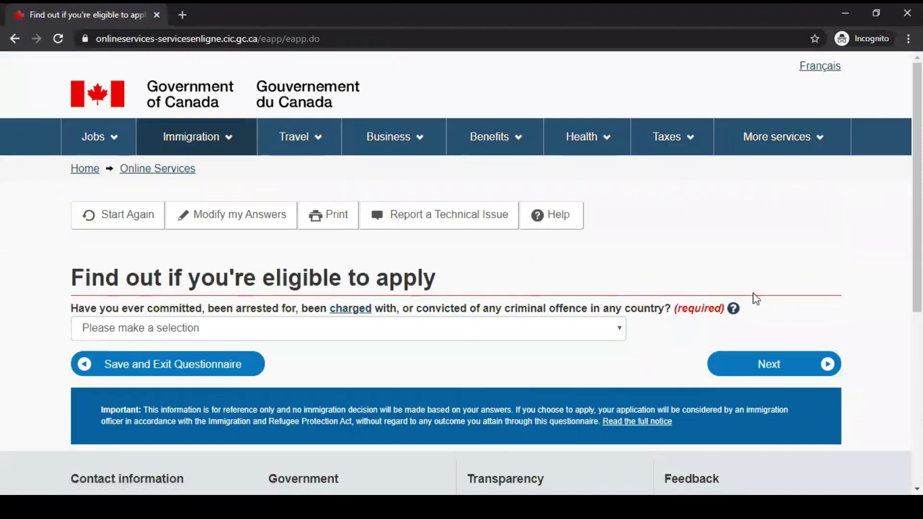
pyautogui.scroll(-1, 756, 300)
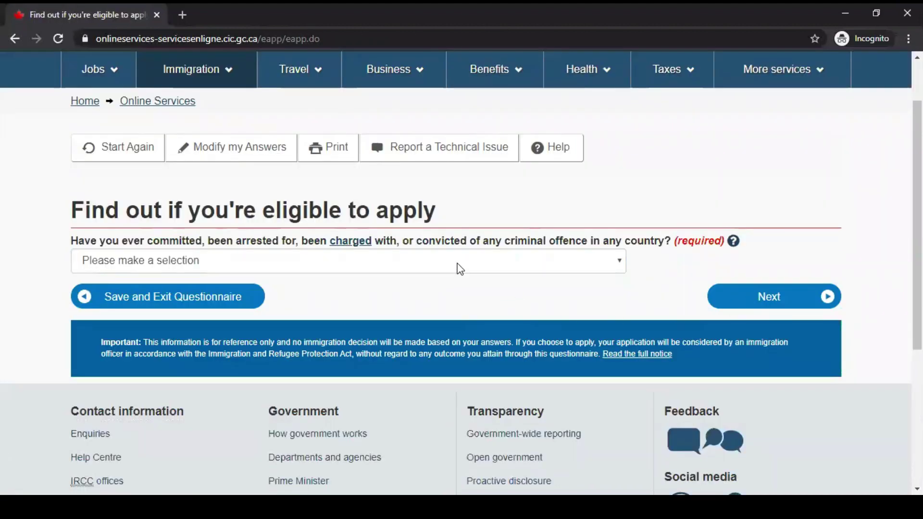
pyautogui.click(409, 260)
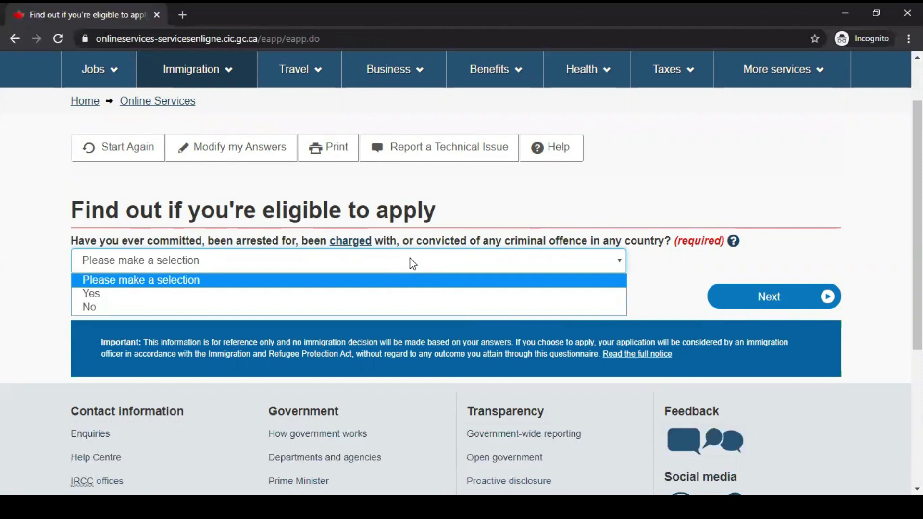
pyautogui.click(403, 307)
pyautogui.click(806, 298)
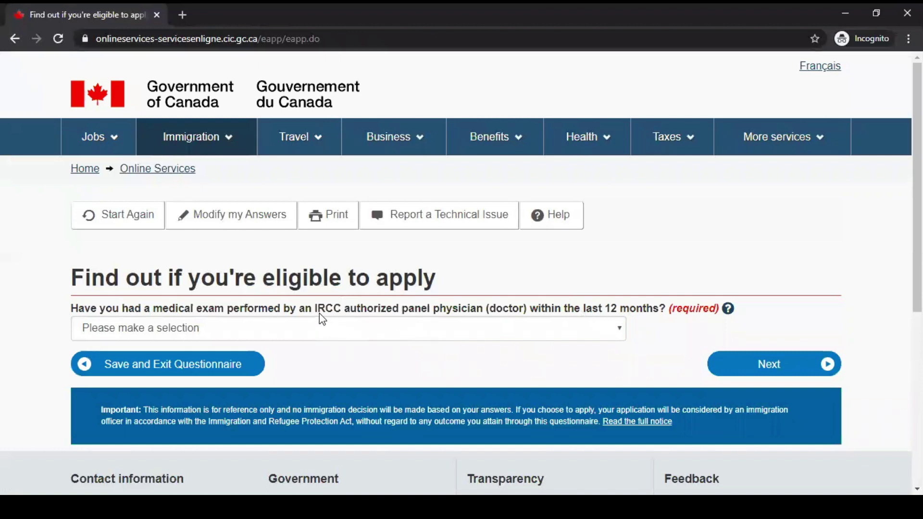
# Answer No to a recent medical exam and No to applying for a family member.
pyautogui.click(173, 331)
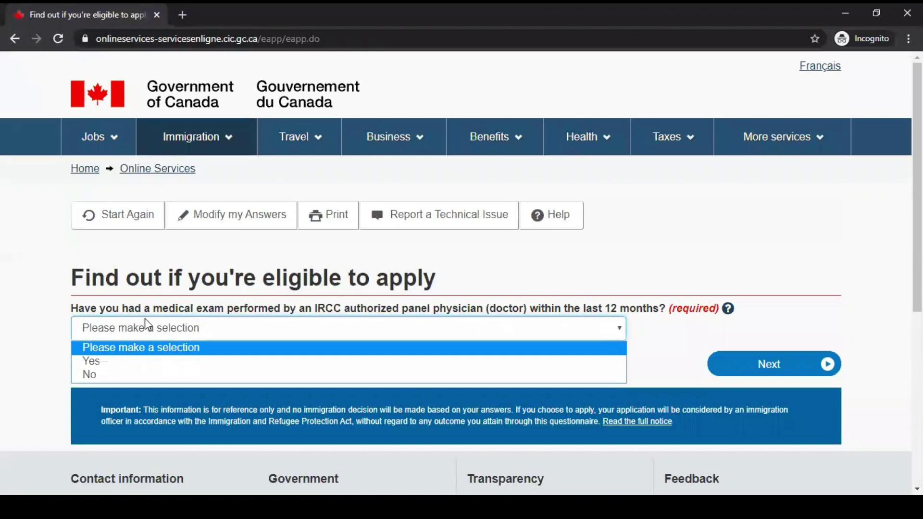
pyautogui.click(145, 376)
pyautogui.click(776, 373)
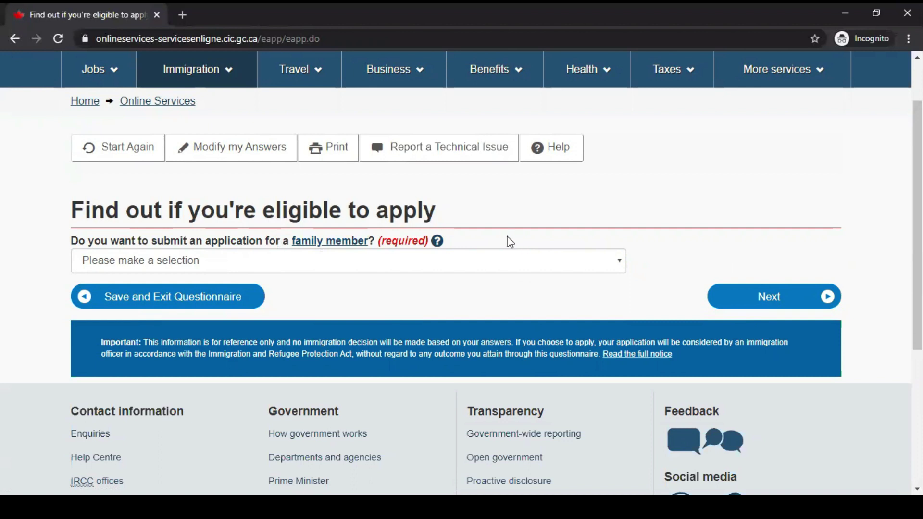
pyautogui.click(325, 262)
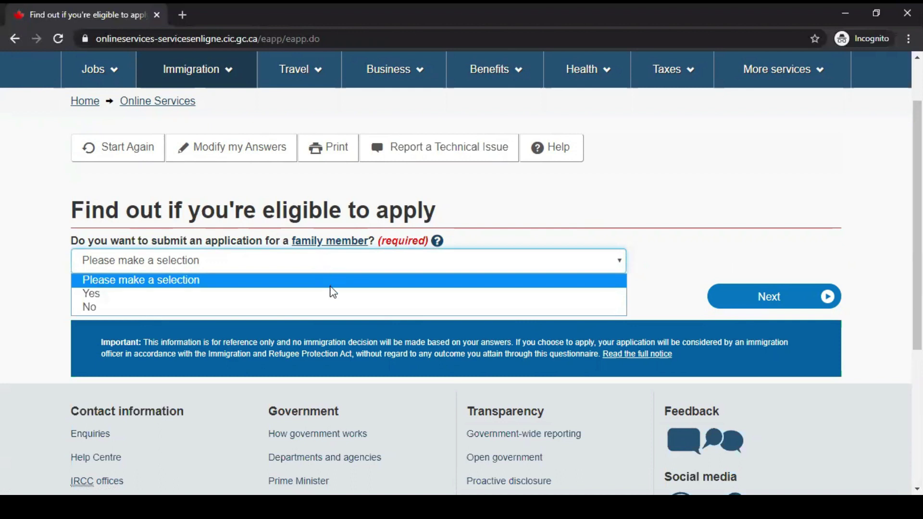
pyautogui.click(301, 307)
pyautogui.click(771, 302)
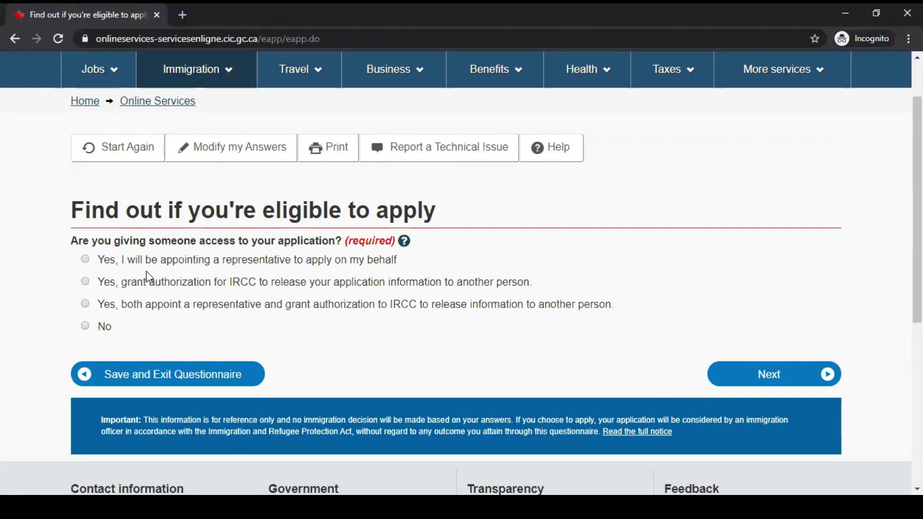
# Answer No to giving someone application access and No to previously giving biometrics.
pyautogui.click(85, 326)
pyautogui.click(755, 375)
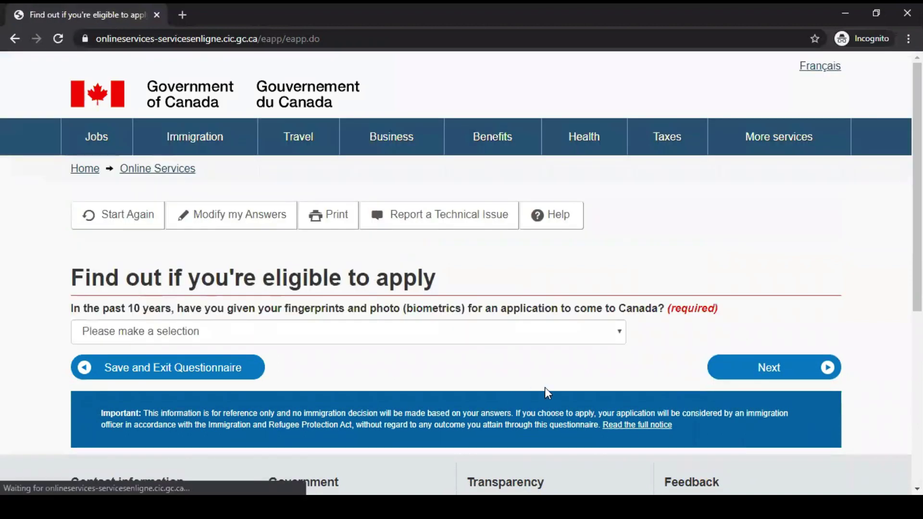
pyautogui.scroll(-1, 627, 354)
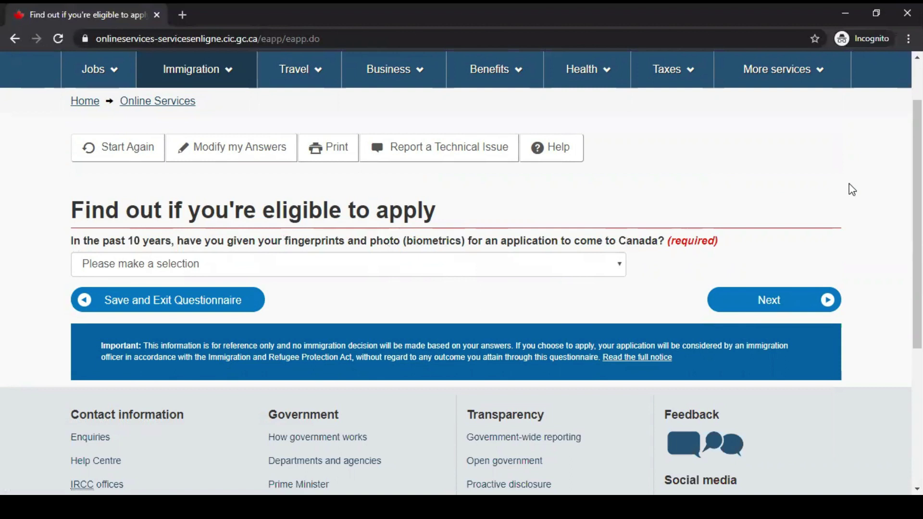
pyautogui.click(299, 265)
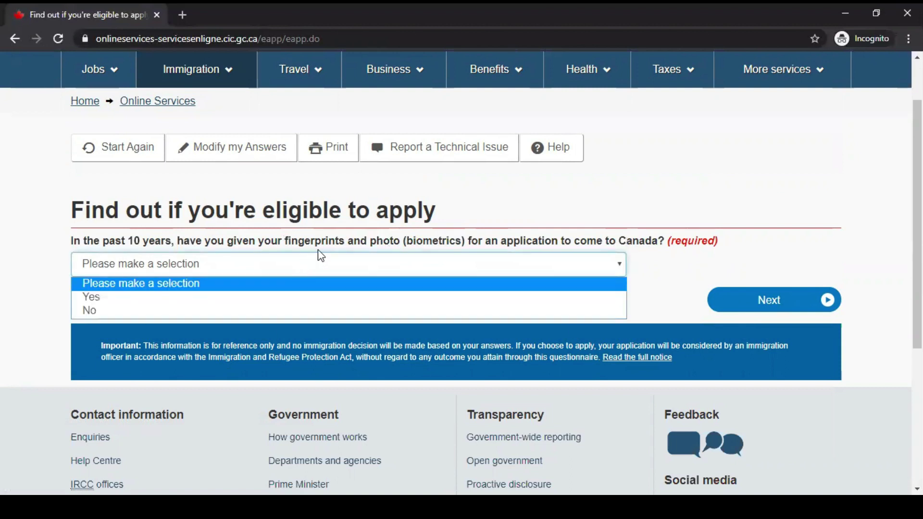
pyautogui.click(169, 310)
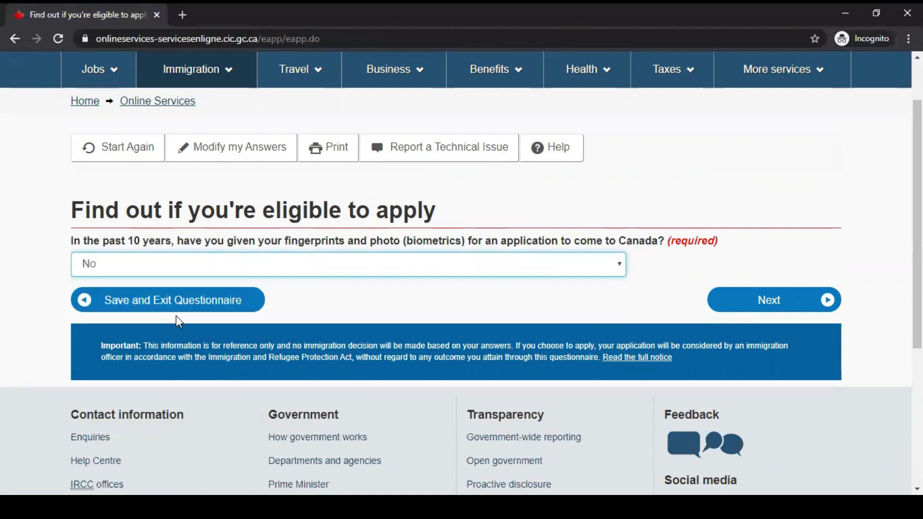
pyautogui.click(762, 303)
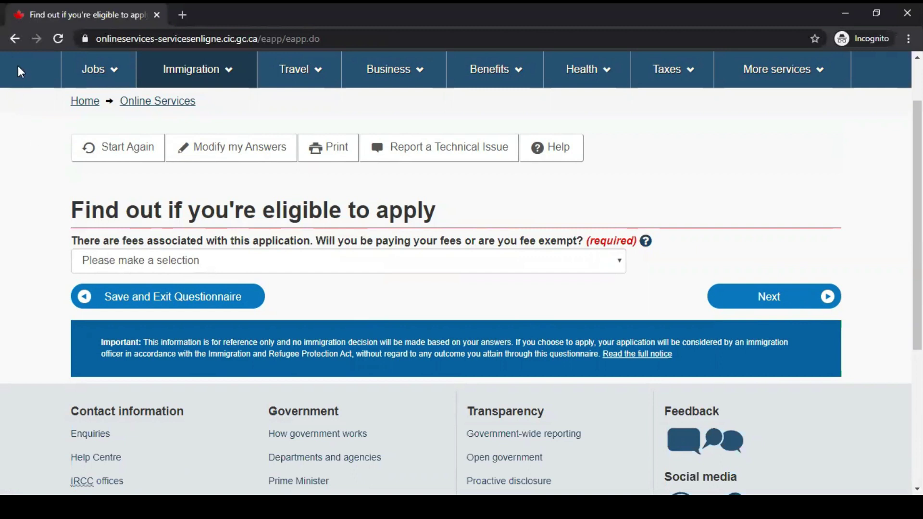
# Reload the fees question and answer 'Yes, I will be paying' the application fees.
pyautogui.click(18, 41)
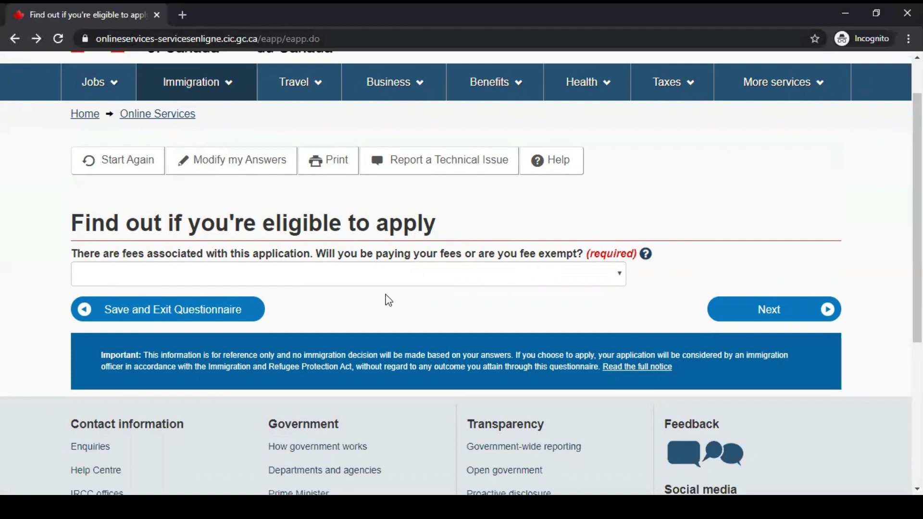
pyautogui.click(383, 274)
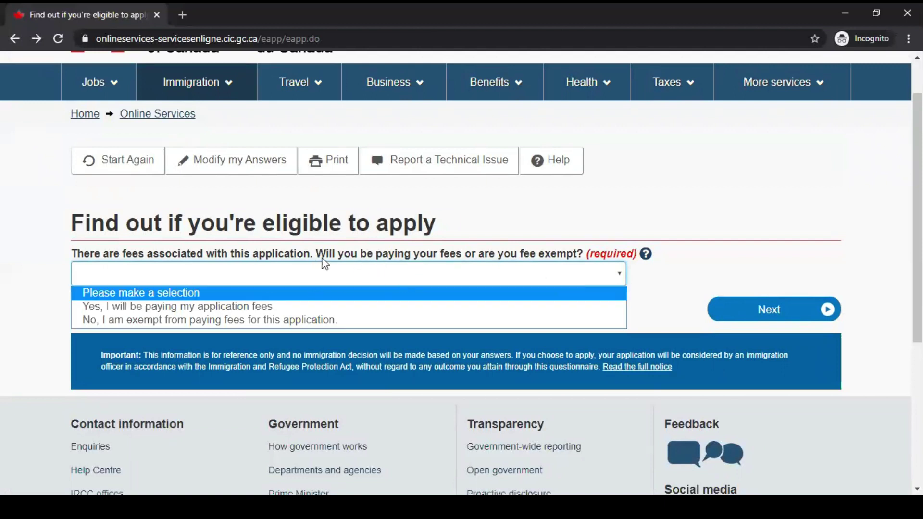
pyautogui.click(187, 321)
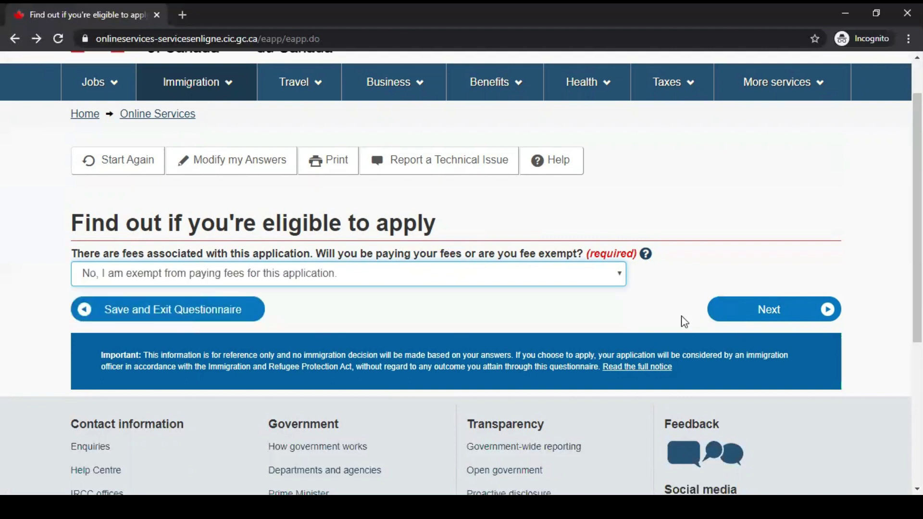
pyautogui.click(175, 273)
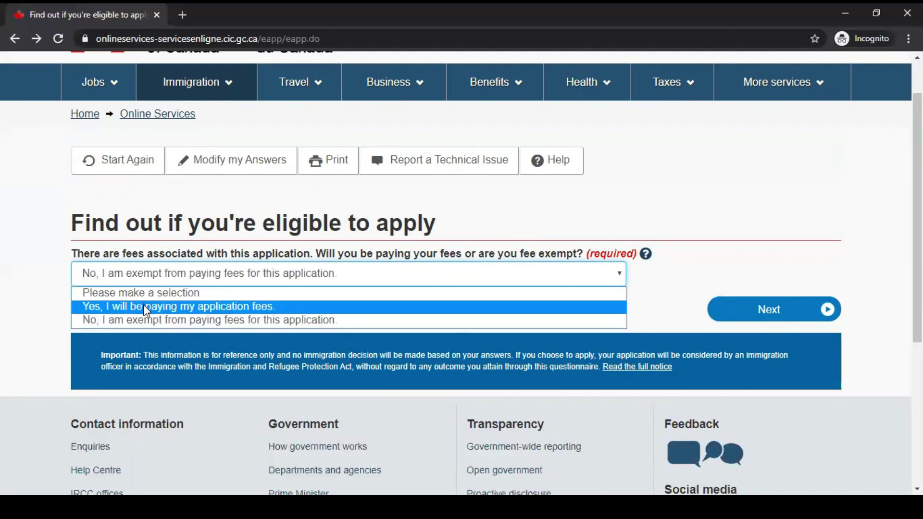
pyautogui.click(144, 304)
pyautogui.click(773, 314)
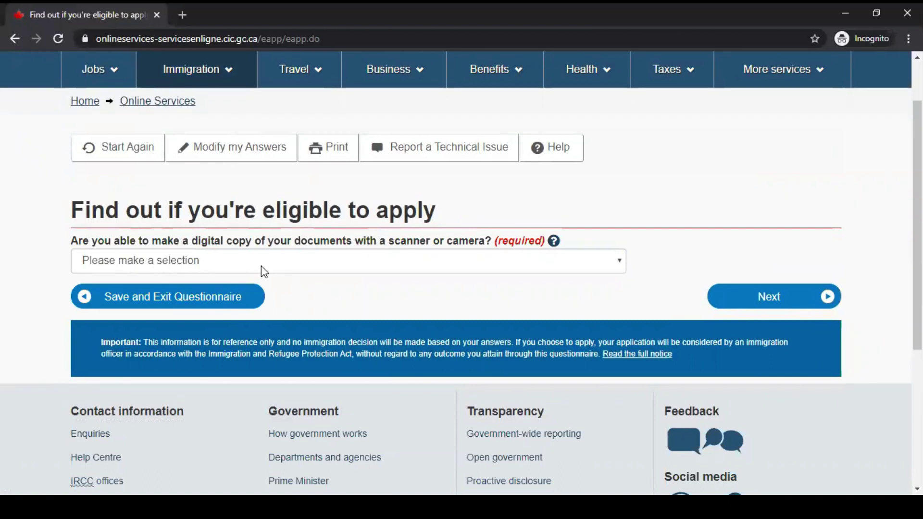
# Answer Yes to making digital document copies and Yes to paying fees online.
pyautogui.click(264, 273)
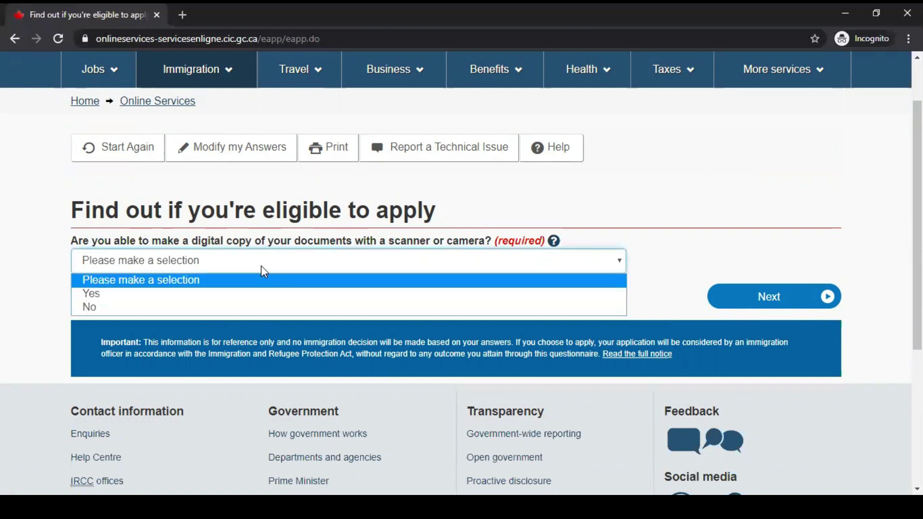
pyautogui.click(235, 295)
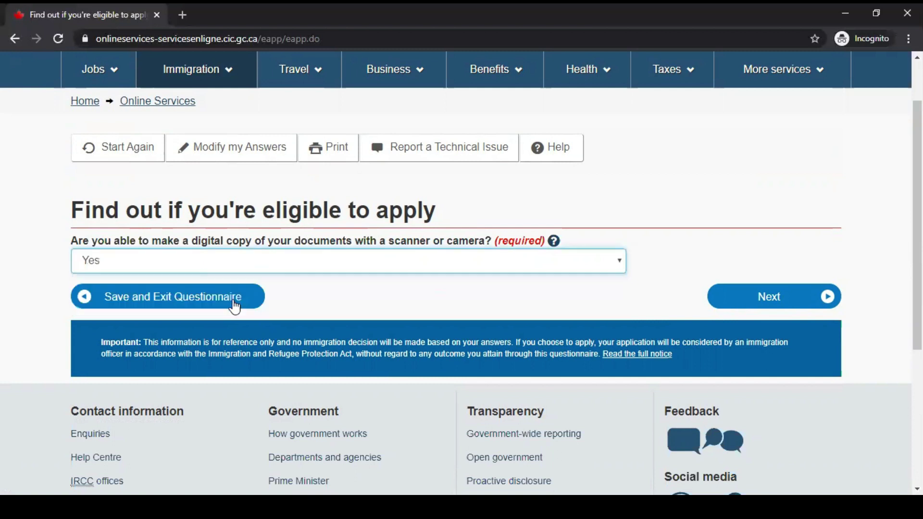
pyautogui.click(764, 304)
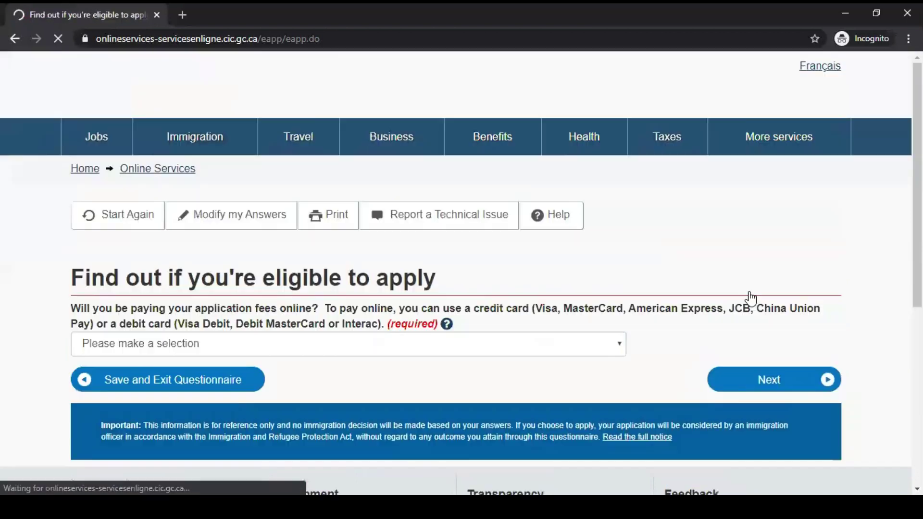
pyautogui.scroll(-1, 425, 296)
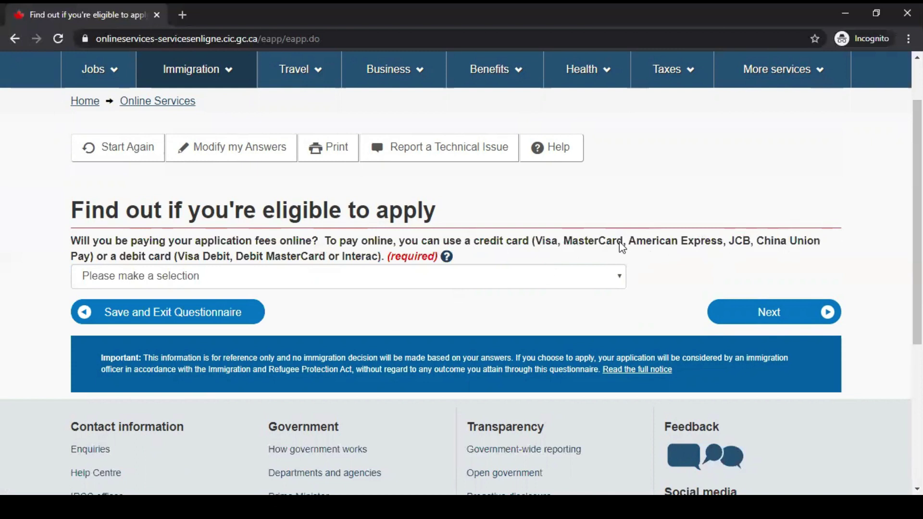
pyautogui.click(448, 281)
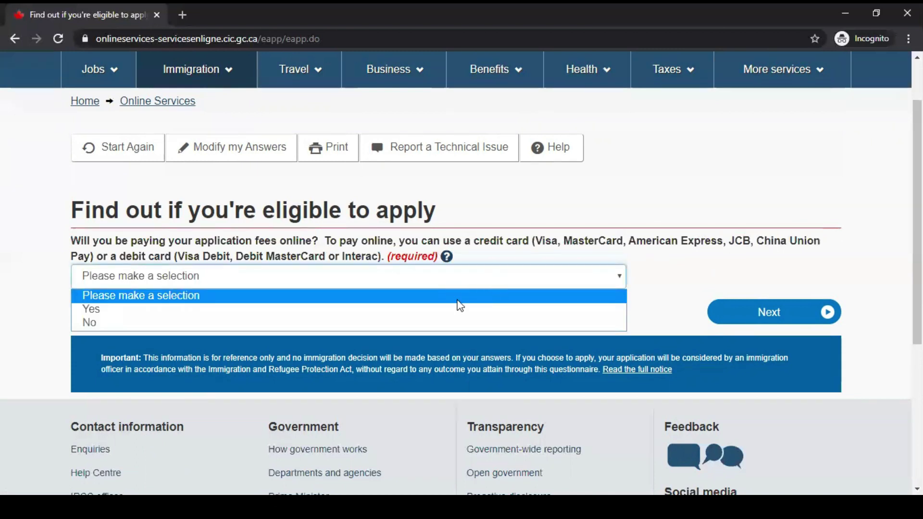
pyautogui.click(411, 309)
pyautogui.click(807, 320)
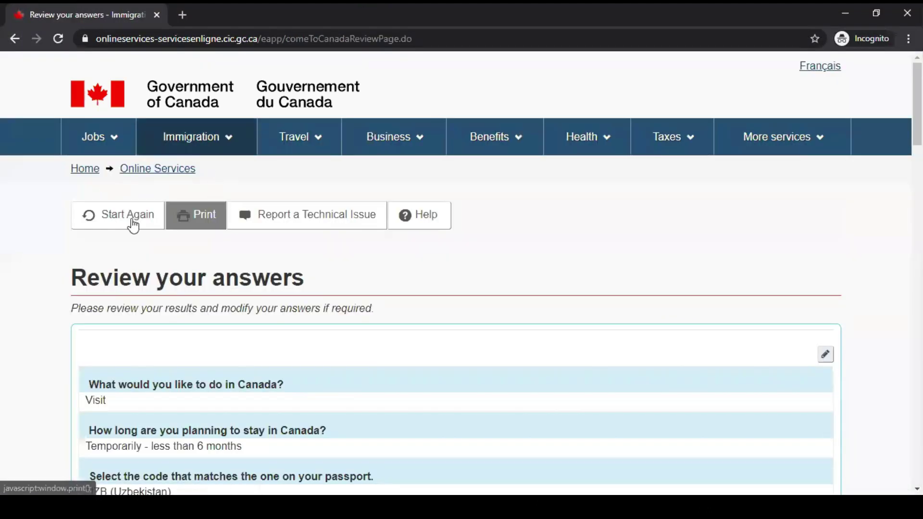
# Read through all answers on the Review your answers page and continue to submission instructions.
pyautogui.scroll(-1, 420, 239)
pyautogui.scroll(-1, 221, 255)
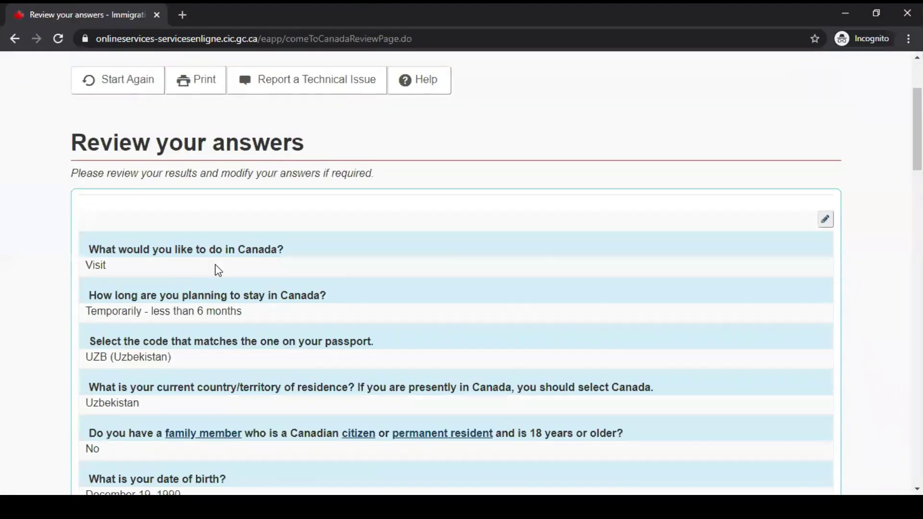
pyautogui.scroll(-2, 308, 281)
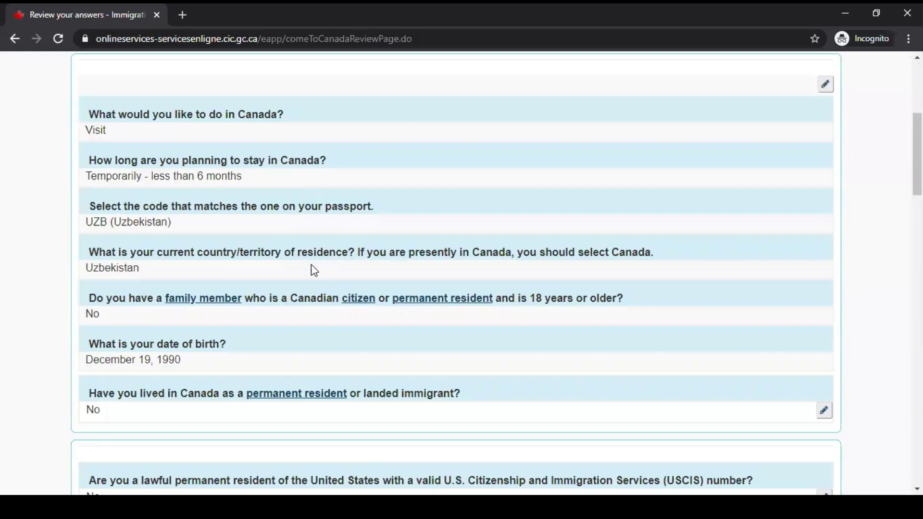
pyautogui.scroll(-1, 181, 219)
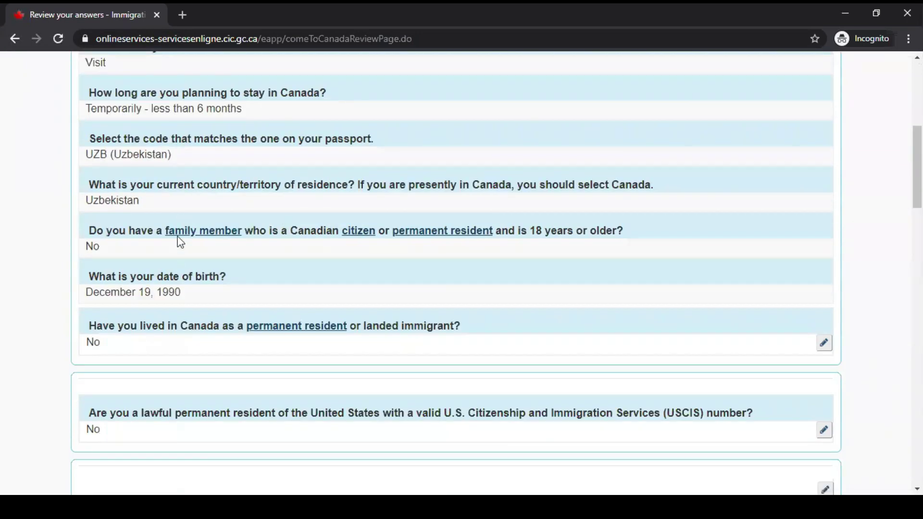
pyautogui.scroll(-1, 183, 274)
pyautogui.scroll(-1, 186, 318)
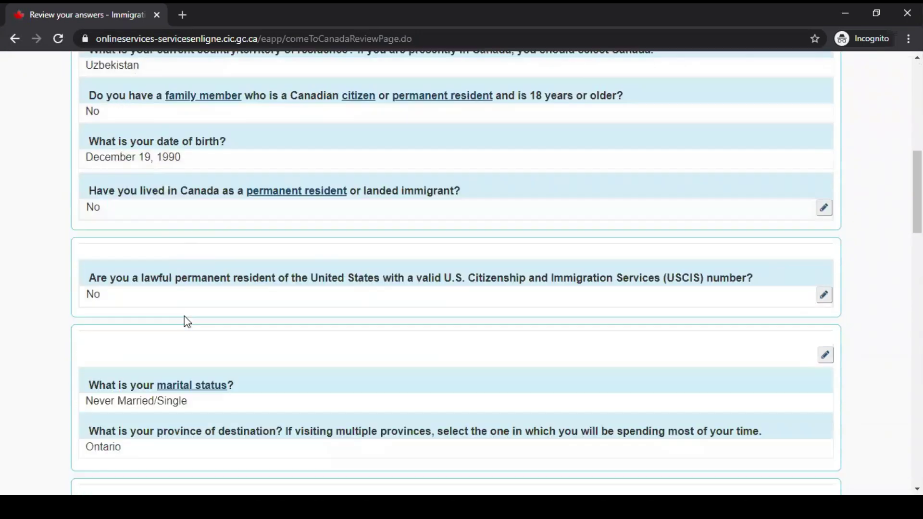
pyautogui.scroll(-2, 326, 341)
pyautogui.scroll(-1, 326, 342)
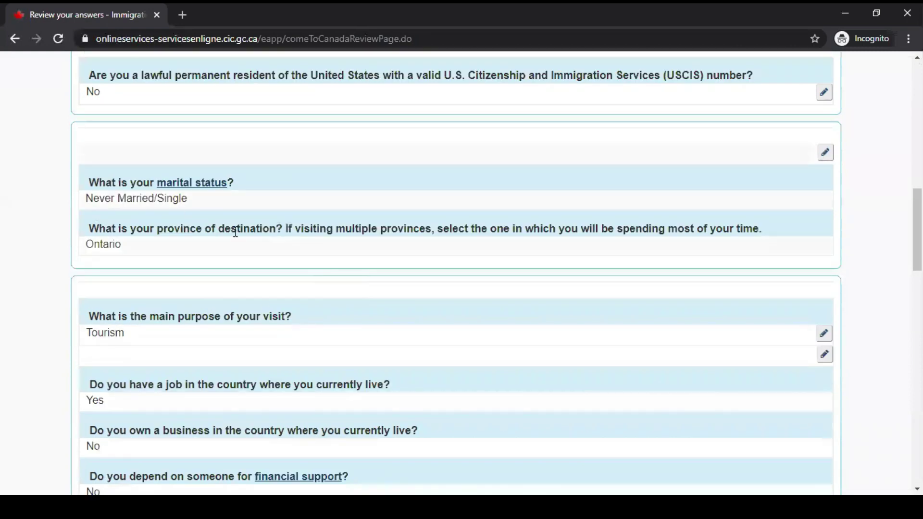
pyautogui.scroll(-2, 226, 231)
pyautogui.scroll(-1, 219, 238)
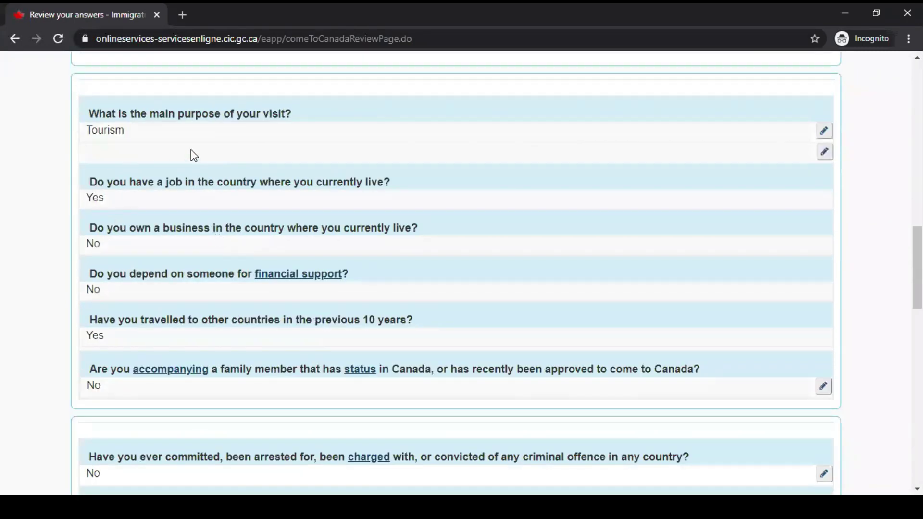
pyautogui.scroll(-9, 326, 187)
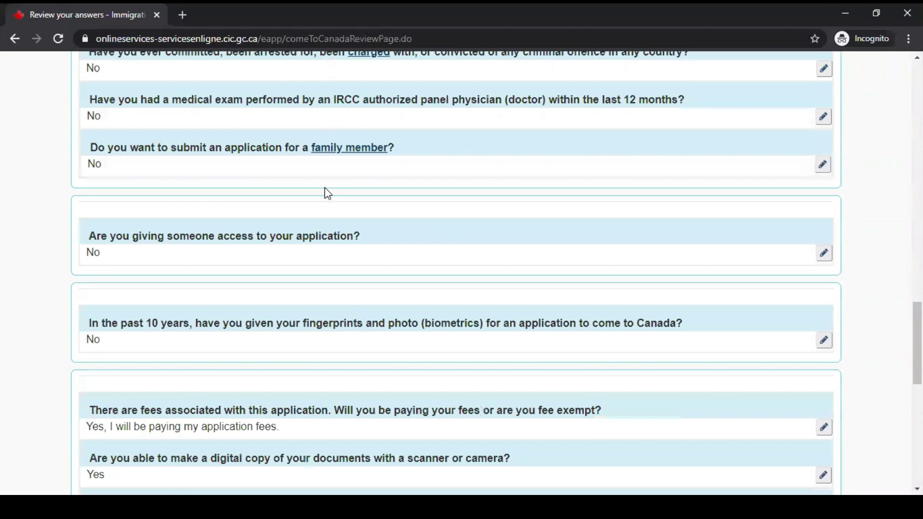
pyautogui.click(783, 388)
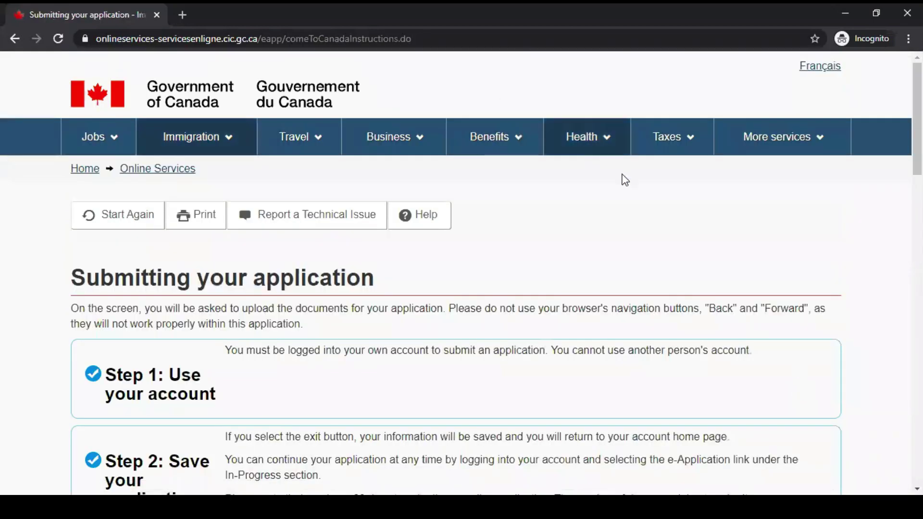
# Read the submission steps, noting the electronic-format requirement and the three accepted file formats.
pyautogui.scroll(-1, 628, 180)
pyautogui.scroll(-1, 630, 177)
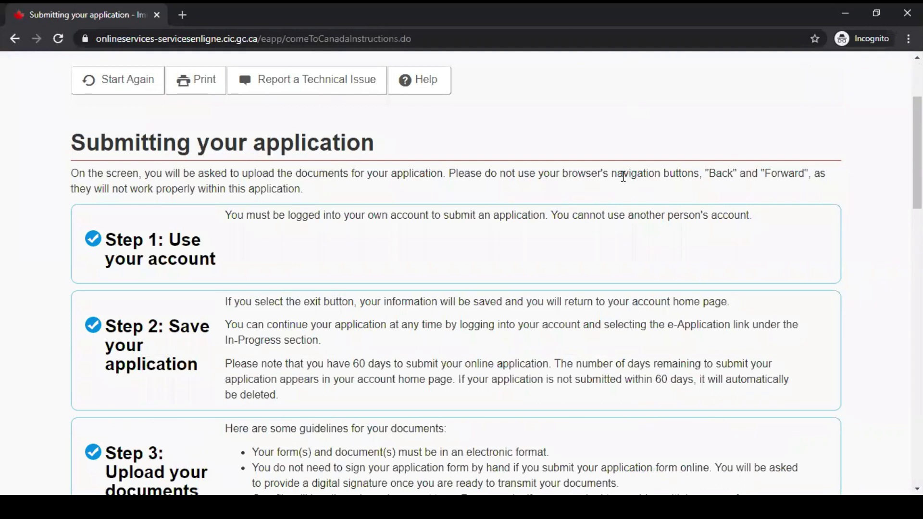
pyautogui.scroll(-2, 624, 178)
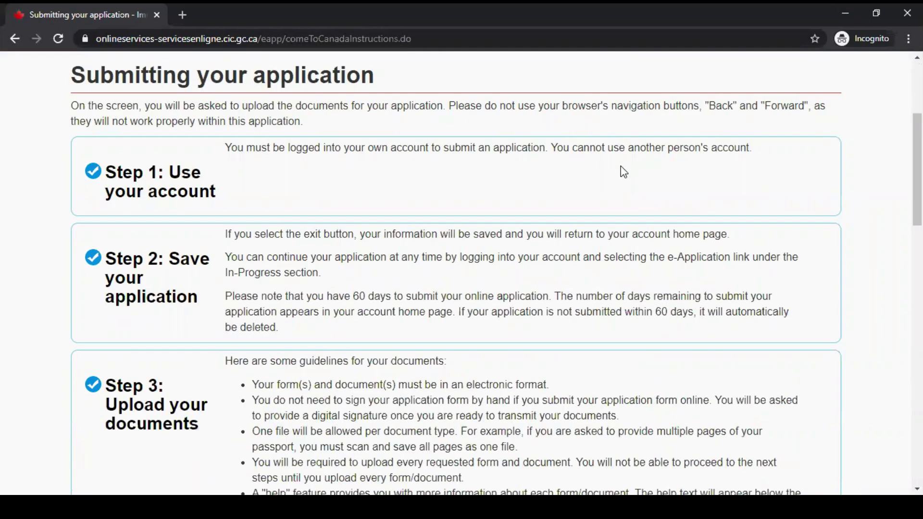
pyautogui.scroll(-1, 622, 167)
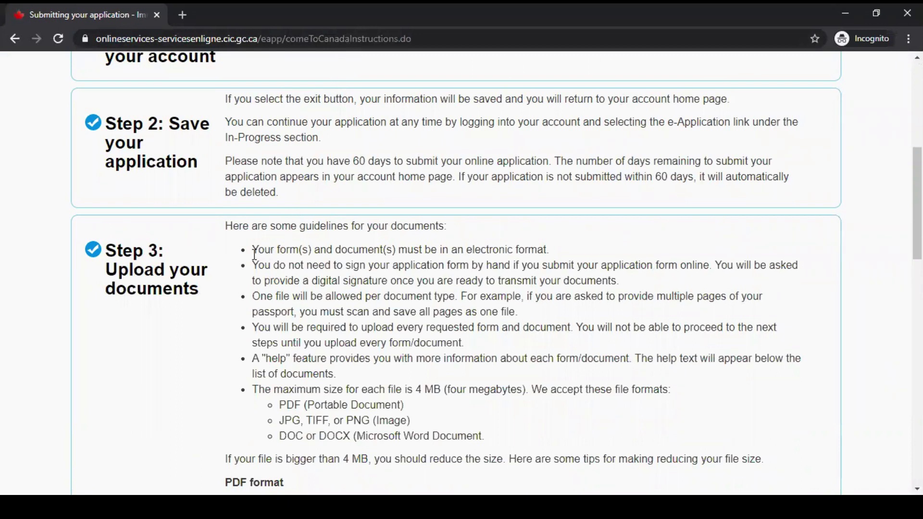
pyautogui.moveTo(253, 249); pyautogui.dragTo(566, 249)
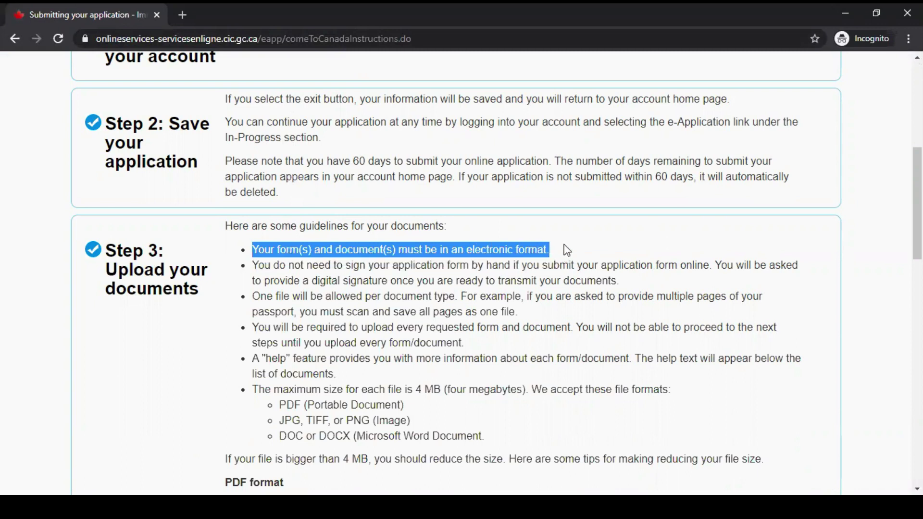
pyautogui.click(666, 212)
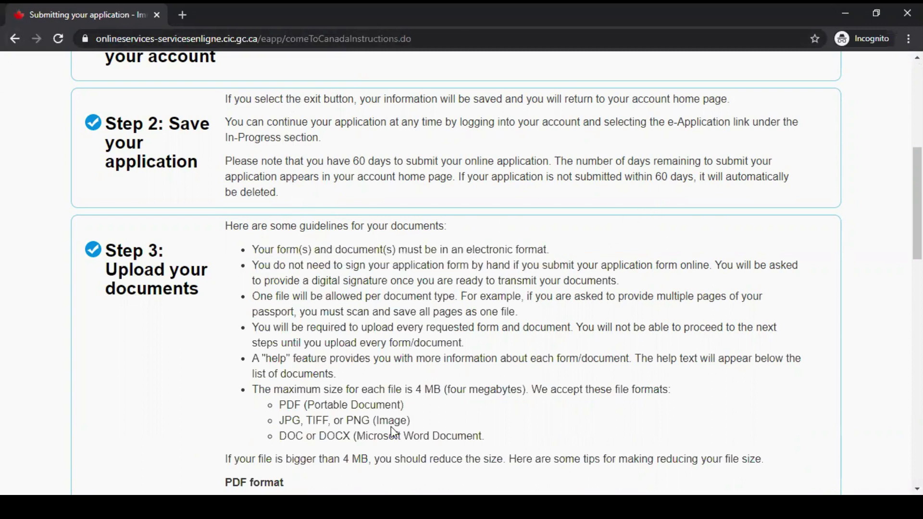
pyautogui.scroll(-1, 394, 433)
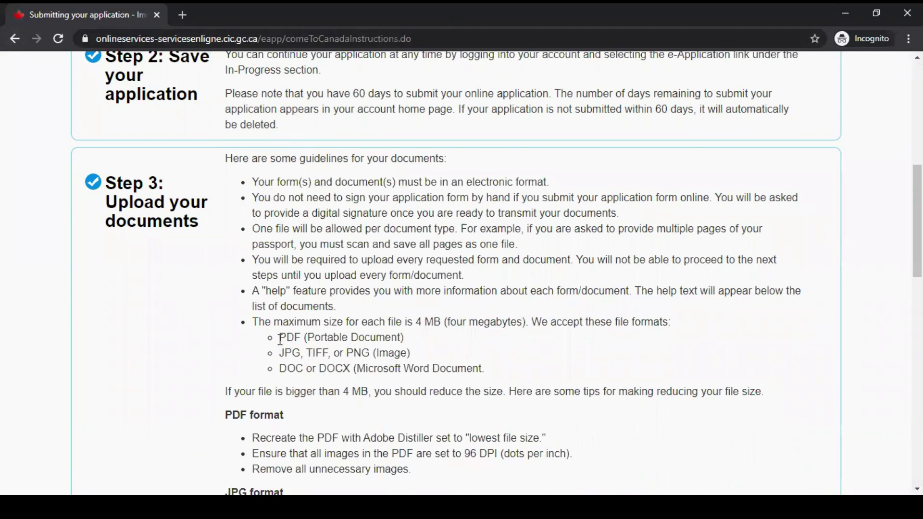
pyautogui.moveTo(278, 337); pyautogui.dragTo(512, 368)
pyautogui.click(547, 364)
# Read the fee payment and confirmation notes through Step 4, then proceed to the document checklist.
pyautogui.scroll(-1, 546, 373)
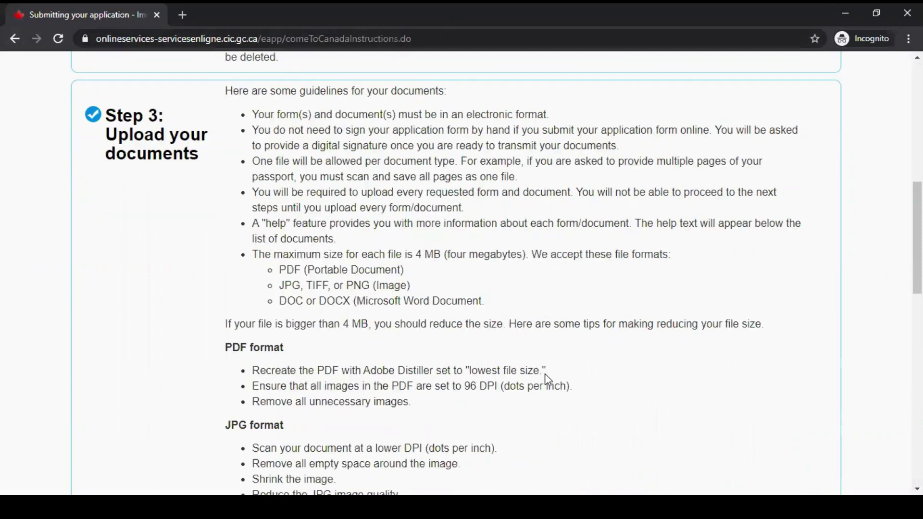
pyautogui.scroll(-6, 546, 371)
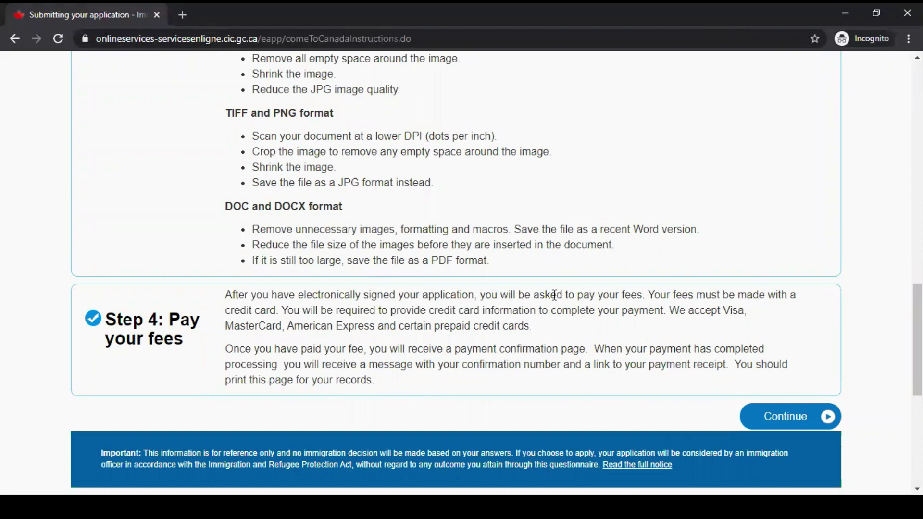
pyautogui.moveTo(484, 298); pyautogui.dragTo(657, 295)
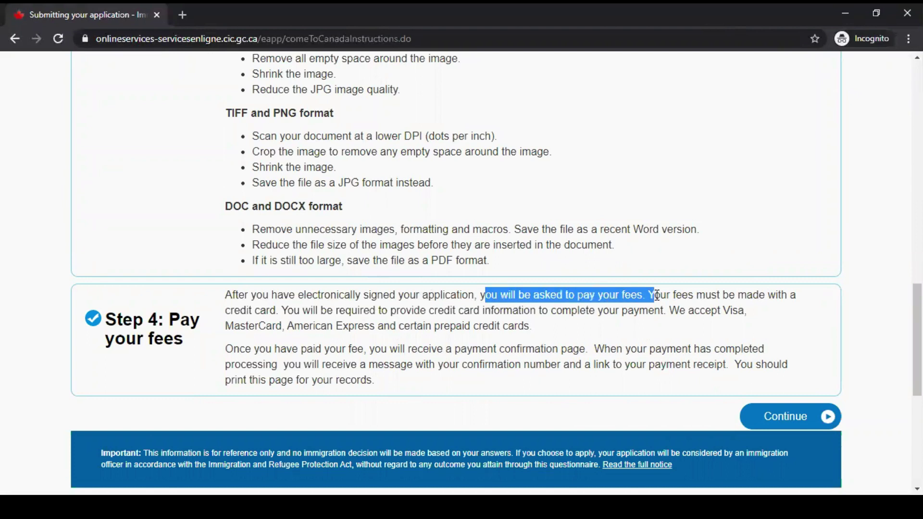
pyautogui.click(720, 314)
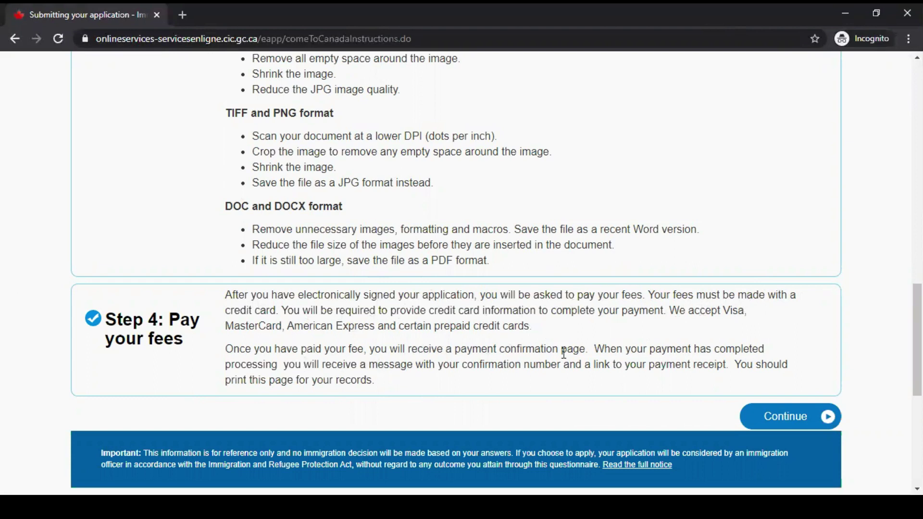
pyautogui.moveTo(230, 350); pyautogui.dragTo(587, 353)
pyautogui.click(412, 350)
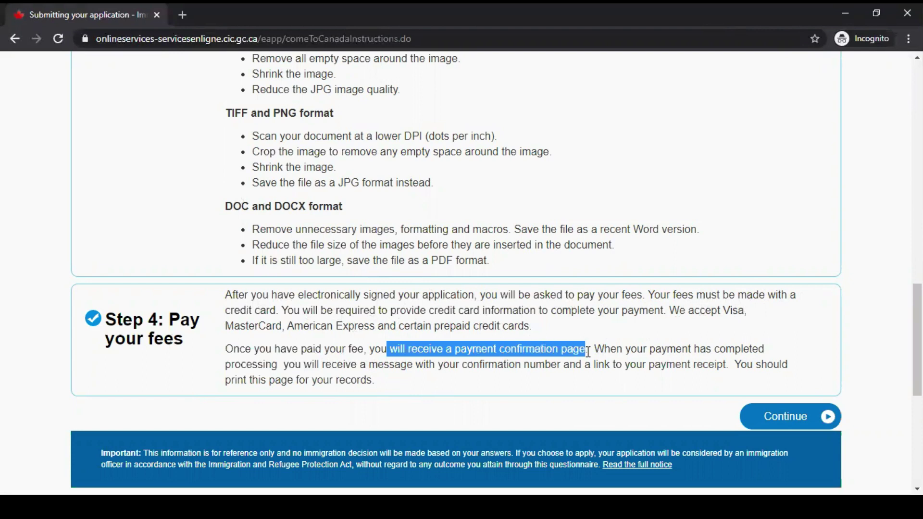
pyautogui.click(647, 290)
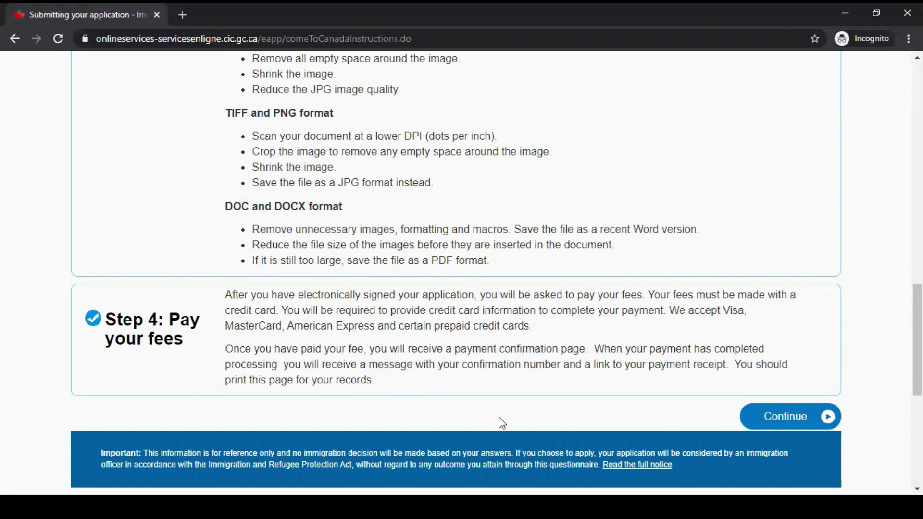
pyautogui.click(759, 417)
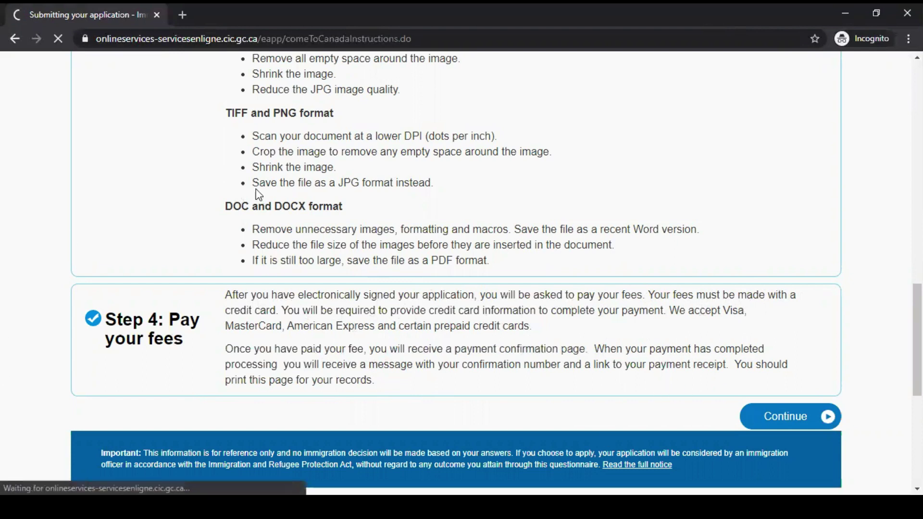
# Scan the required documents, all Not Provided, and open the Family Information Form (IMM5707) PDF.
pyautogui.scroll(-4, 541, 303)
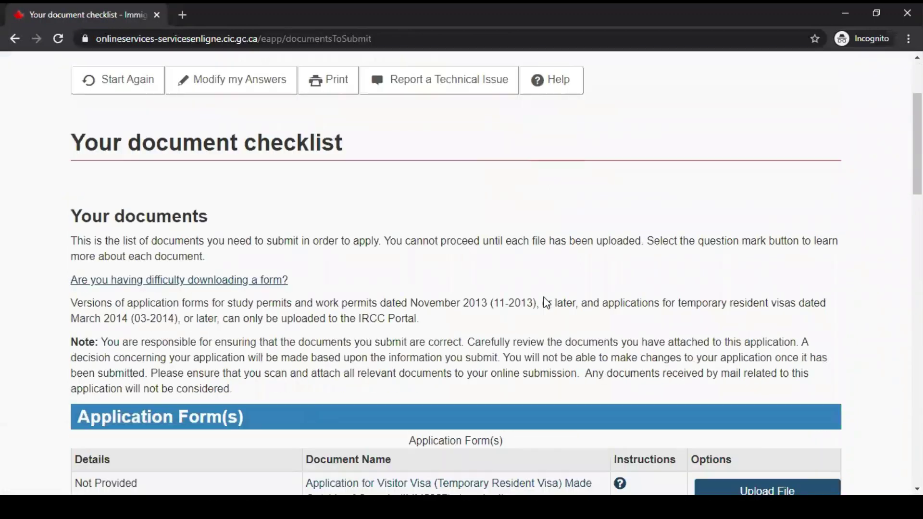
pyautogui.scroll(-1, 546, 298)
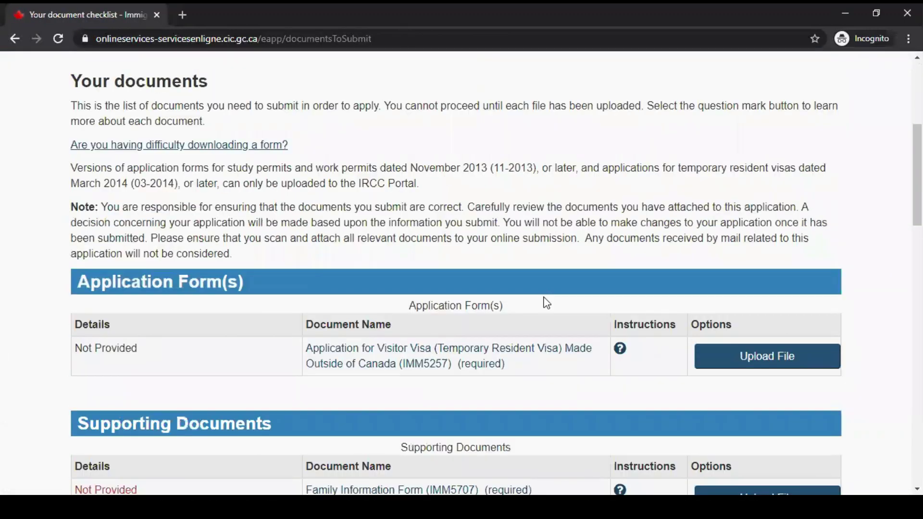
pyautogui.scroll(-2, 547, 303)
pyautogui.scroll(4, 550, 298)
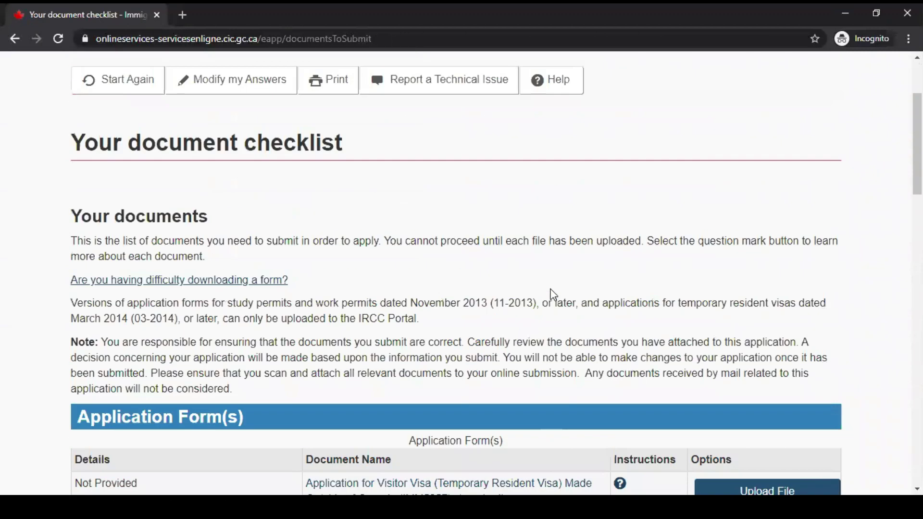
pyautogui.scroll(-2, 555, 294)
pyautogui.scroll(-1, 555, 294)
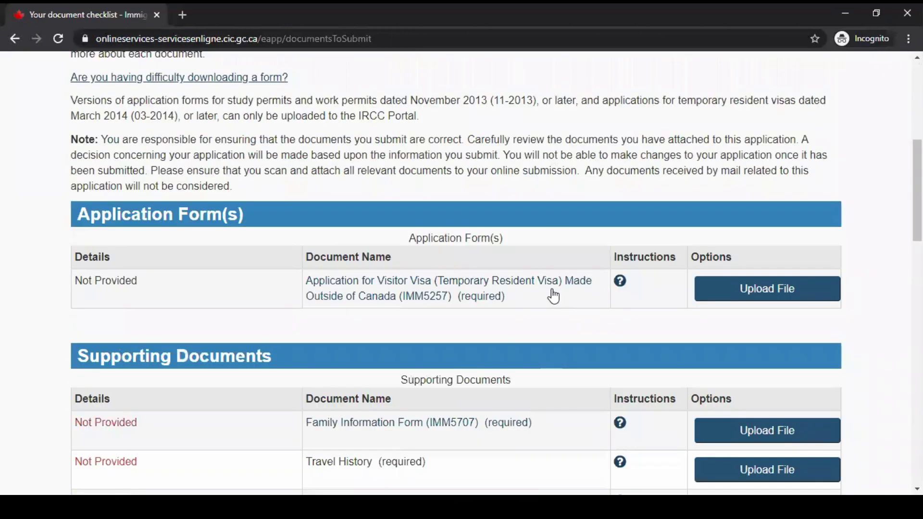
pyautogui.scroll(-2, 553, 292)
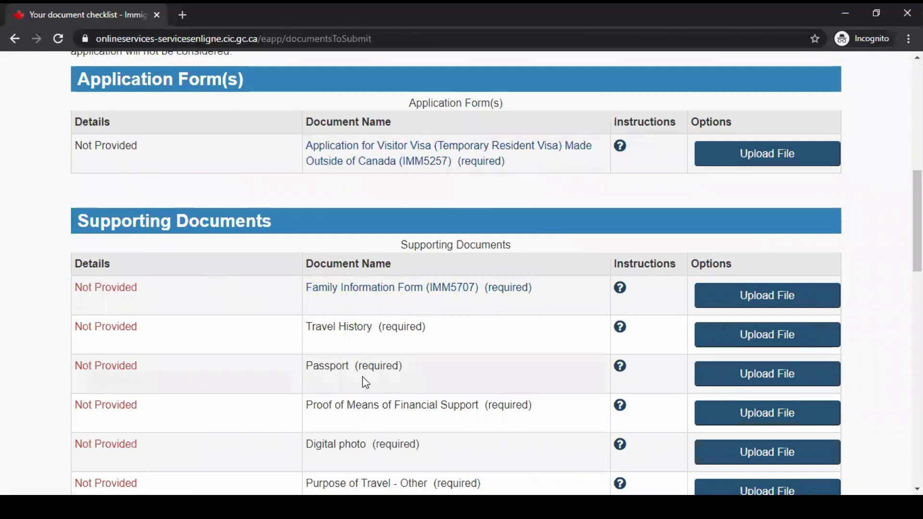
pyautogui.scroll(-1, 265, 288)
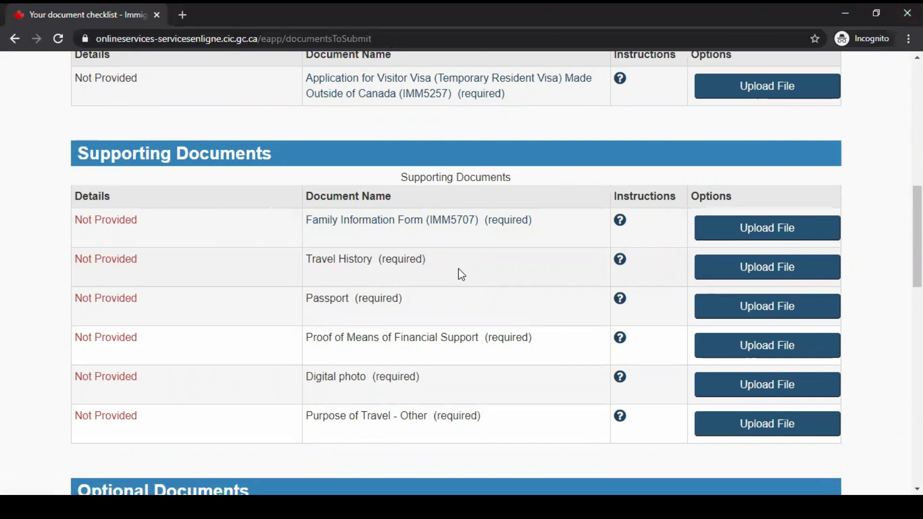
pyautogui.click(419, 217)
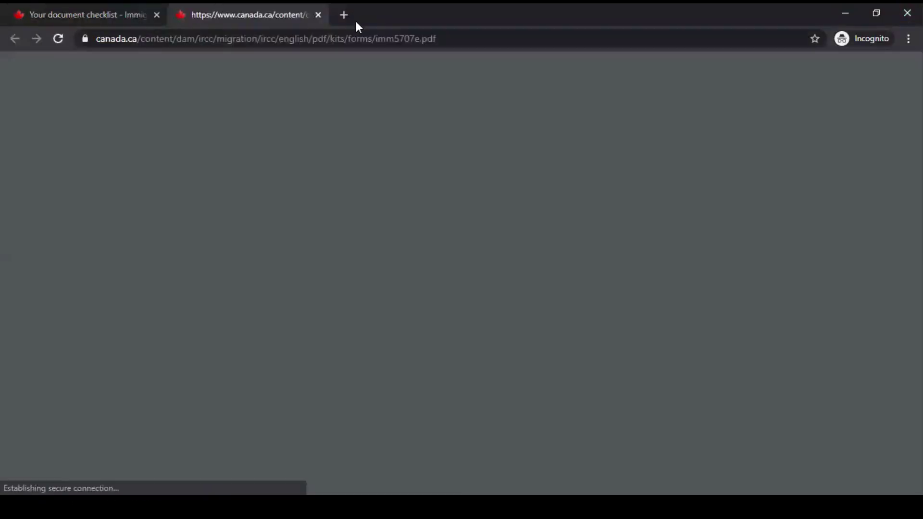